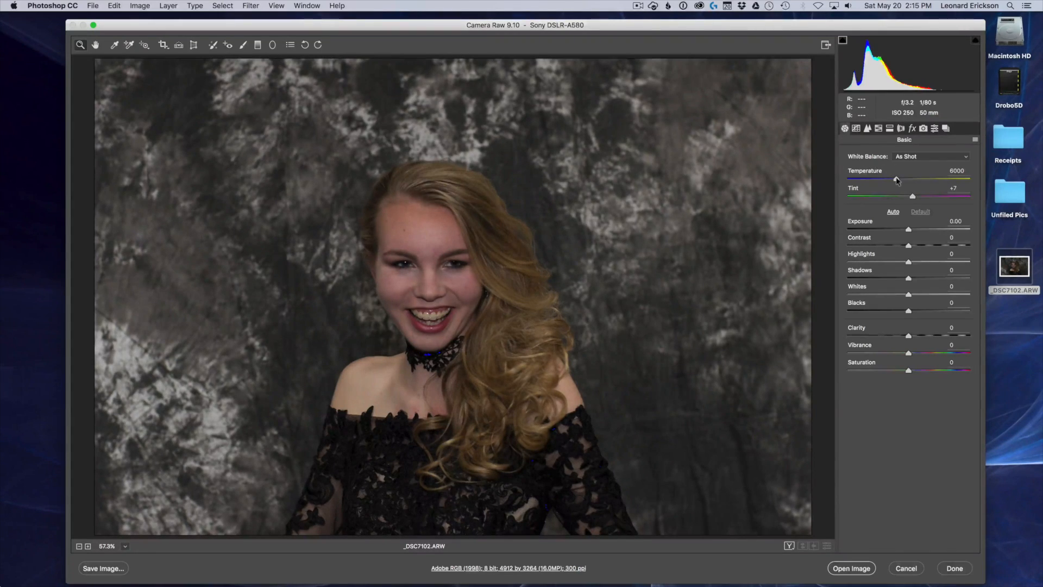
Warm the raw portrait's white balance to a temperature of 6350 and raise its exposure to +1.00
left_click_drag(897, 180, 900, 180)
left_click(899, 180)
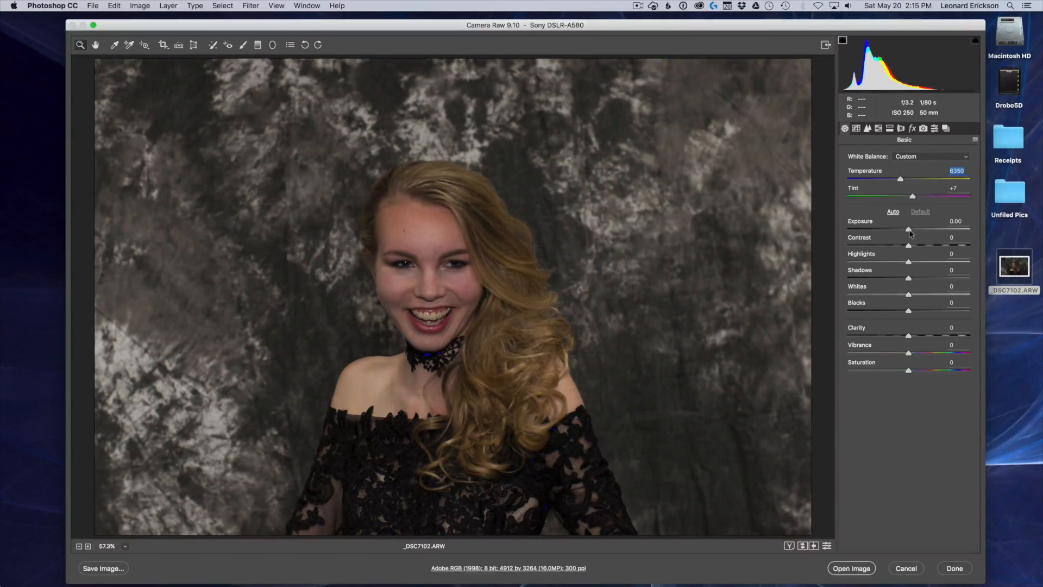
left_click_drag(910, 233, 913, 233)
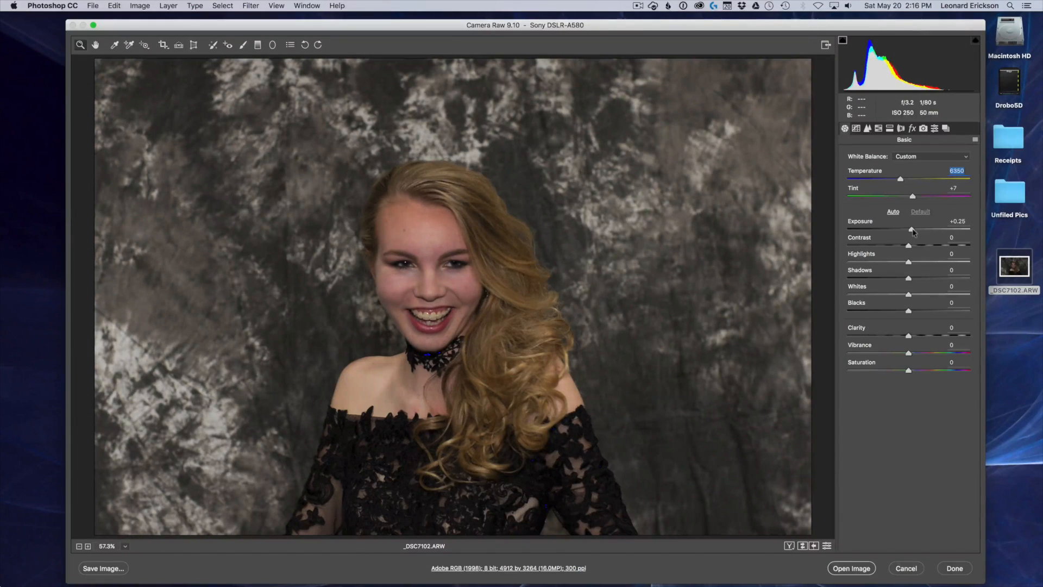
left_click_drag(914, 232, 919, 231)
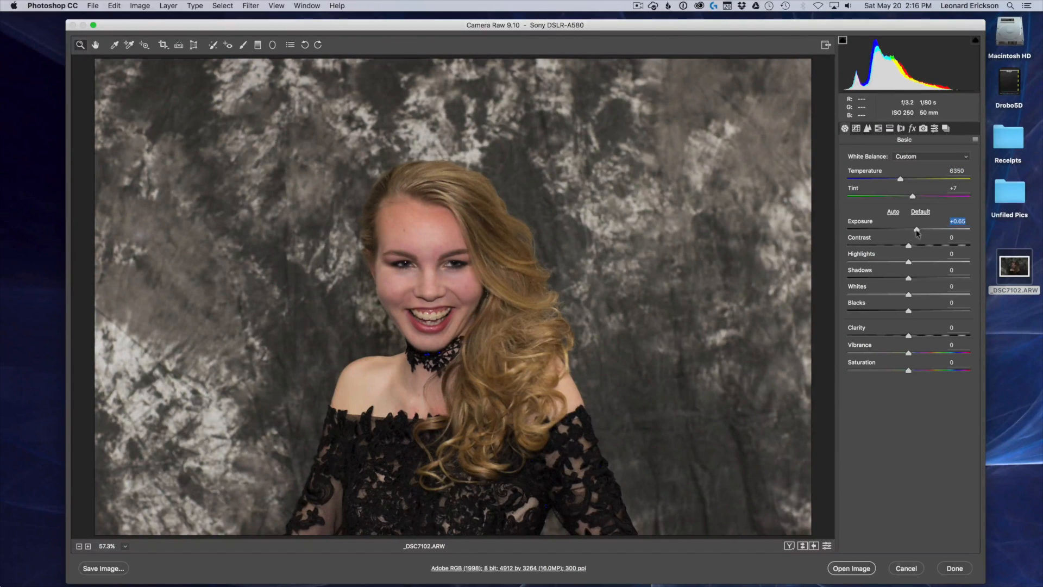
left_click_drag(917, 232, 921, 232)
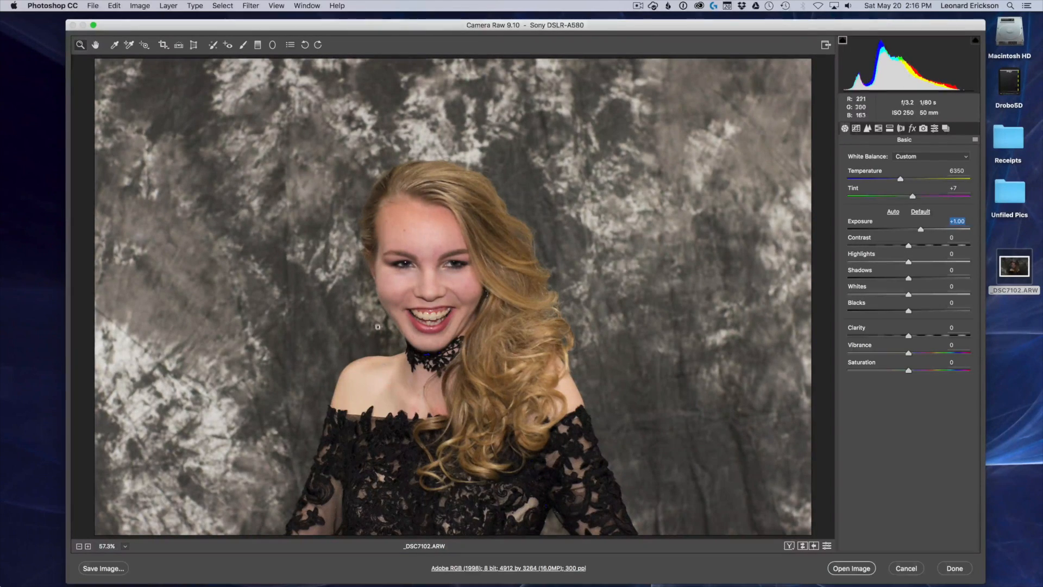
Adjust the portrait's tones with contrast at +23, highlights at -13 and shadows at +62
left_click_drag(909, 248, 924, 248)
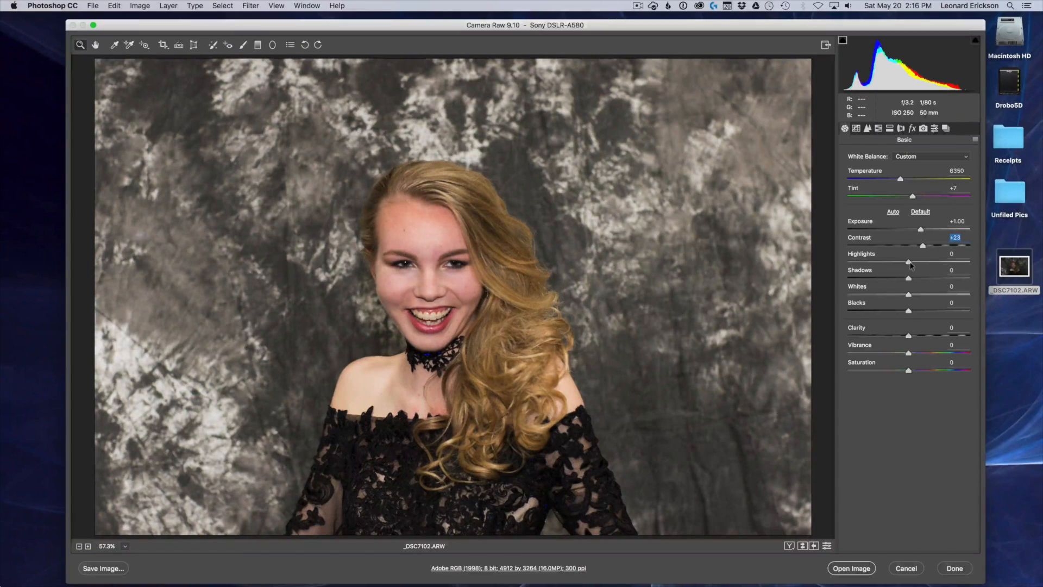
mouse_move(910, 265)
left_mouse_down()
mouse_move(843, 266)
mouse_move(902, 266)
left_mouse_up()
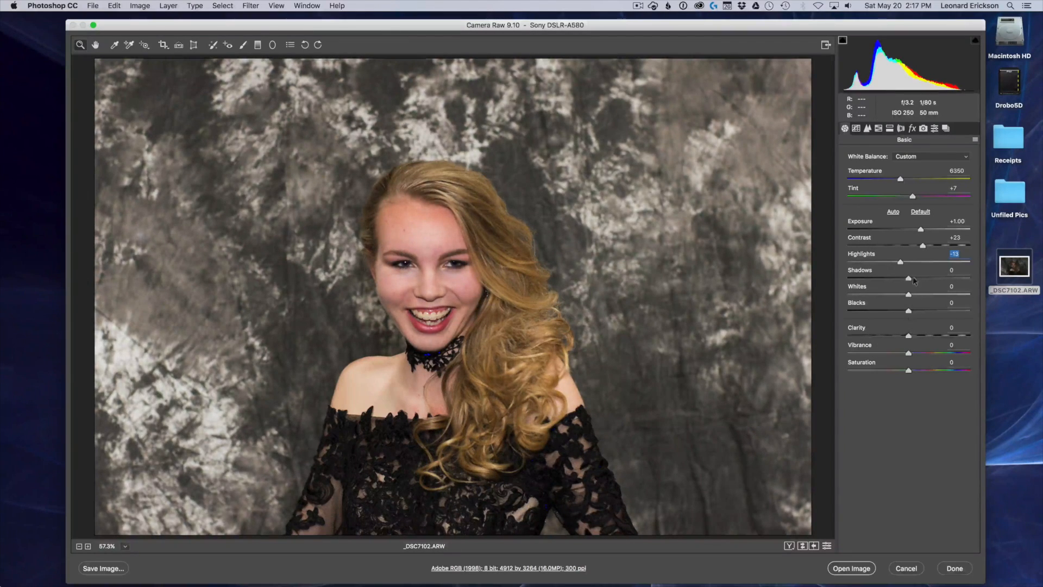
left_click_drag(908, 280, 992, 280)
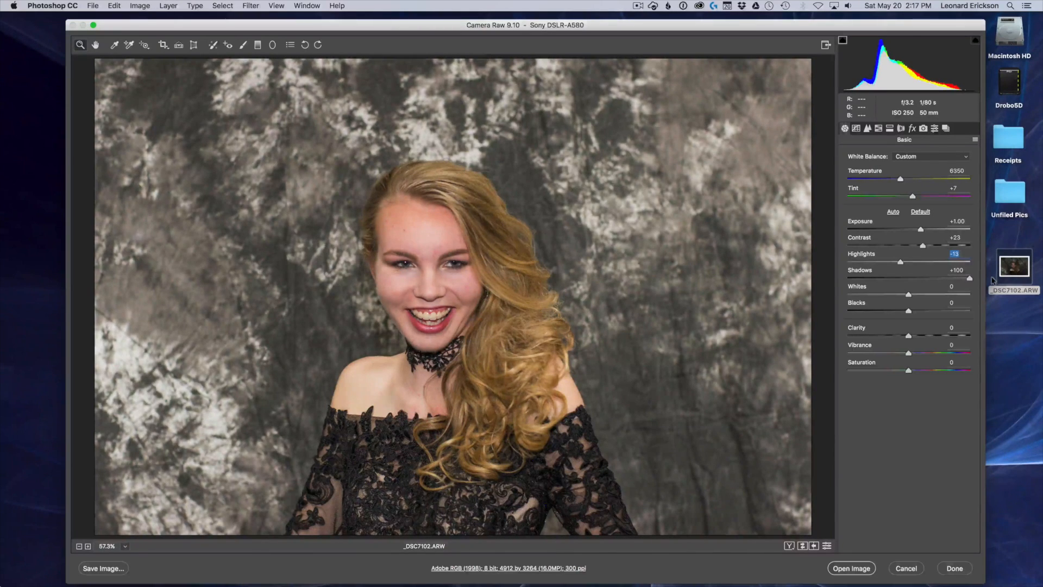
left_click_drag(970, 278, 946, 284)
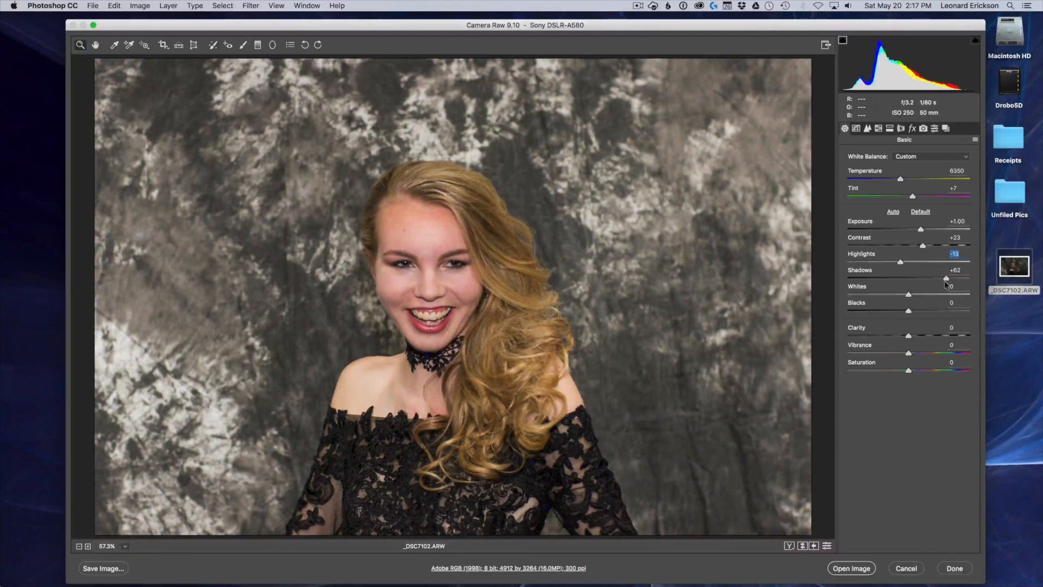
key("Tab")
Set the portrait's whites to +51 and its blacks to -16
left_click(909, 295, "alt")
left_click_drag(908, 295, 940, 302)
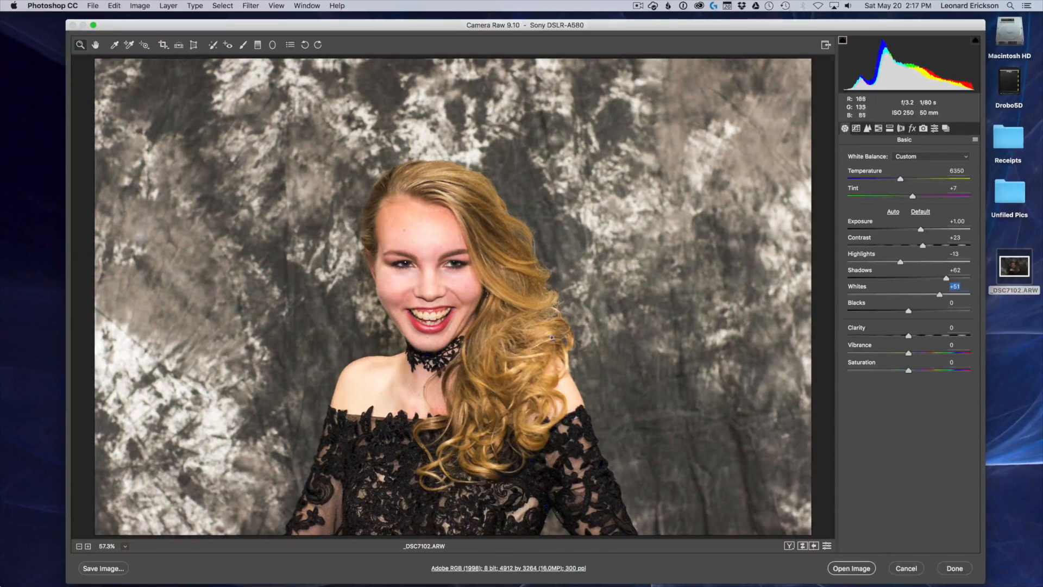
left_click_drag(908, 312, 899, 313)
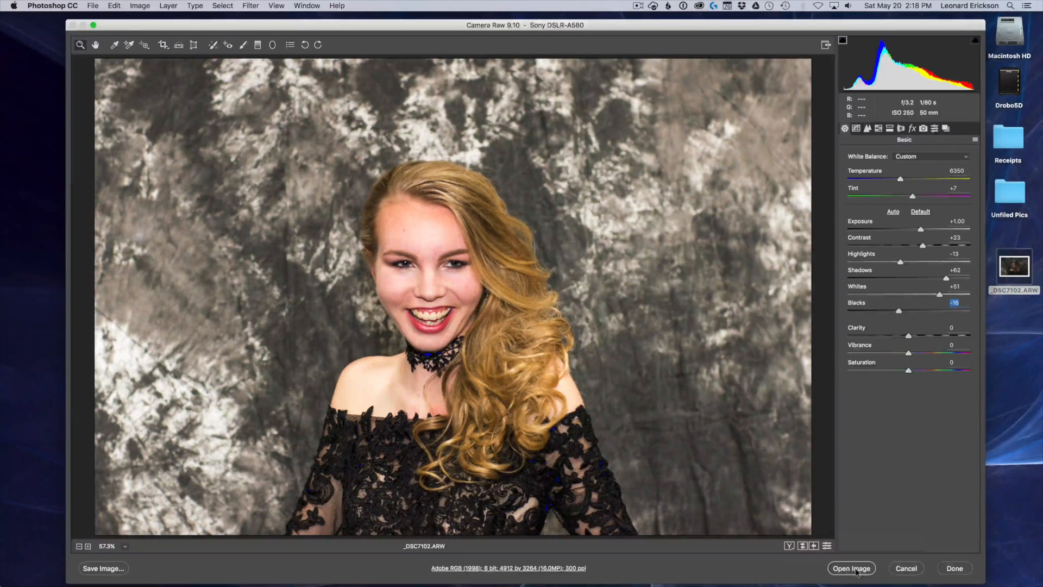
Open the developed raw photo as a smart object and add a new empty layer above it
key("shift")
left_click(853, 568, "shift")
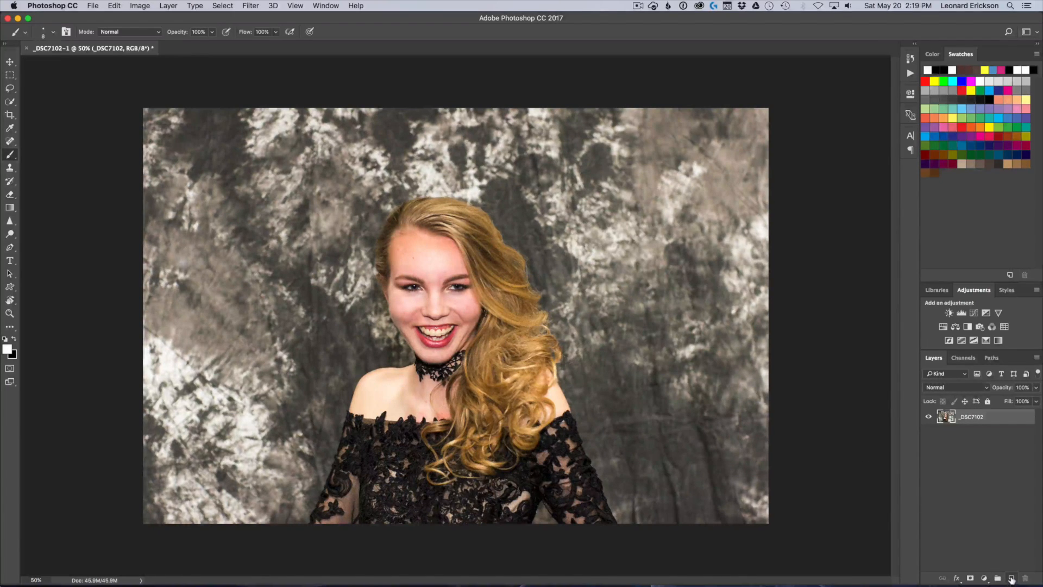
left_click(1012, 578)
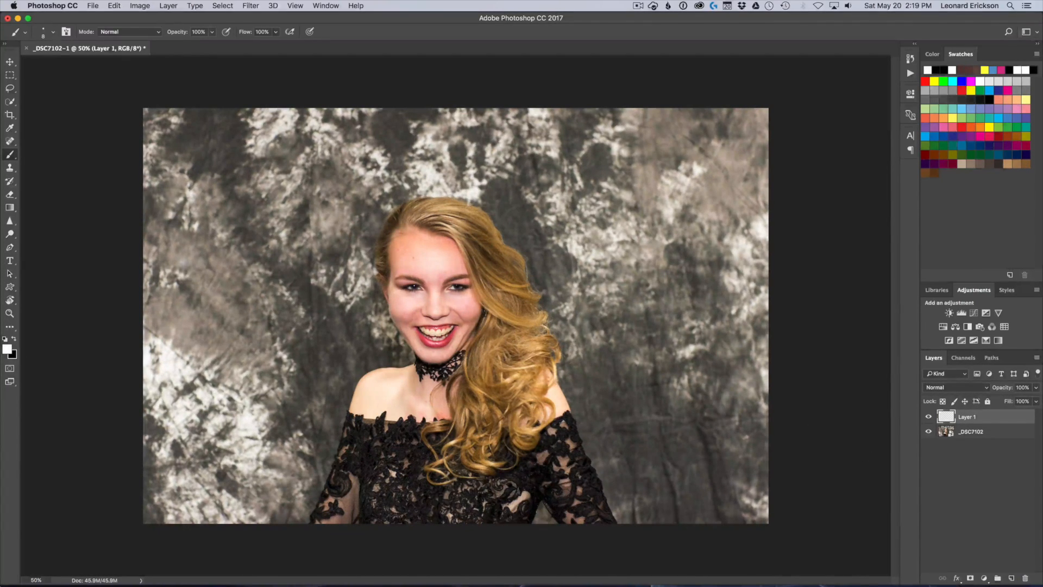
Set the foreground color to pure yellow, ffff00
left_click(7, 349)
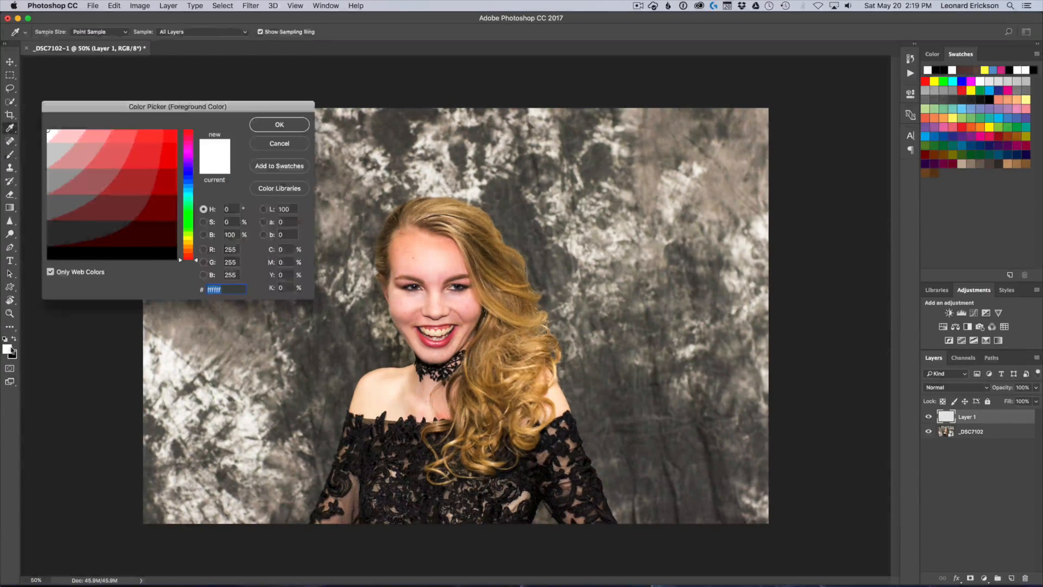
left_click(188, 238)
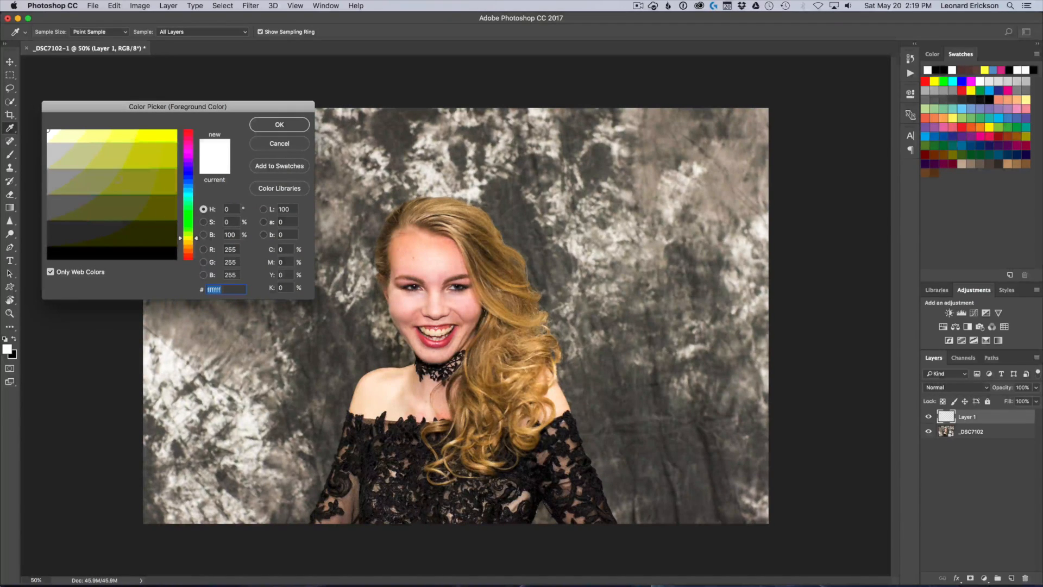
left_click(174, 130)
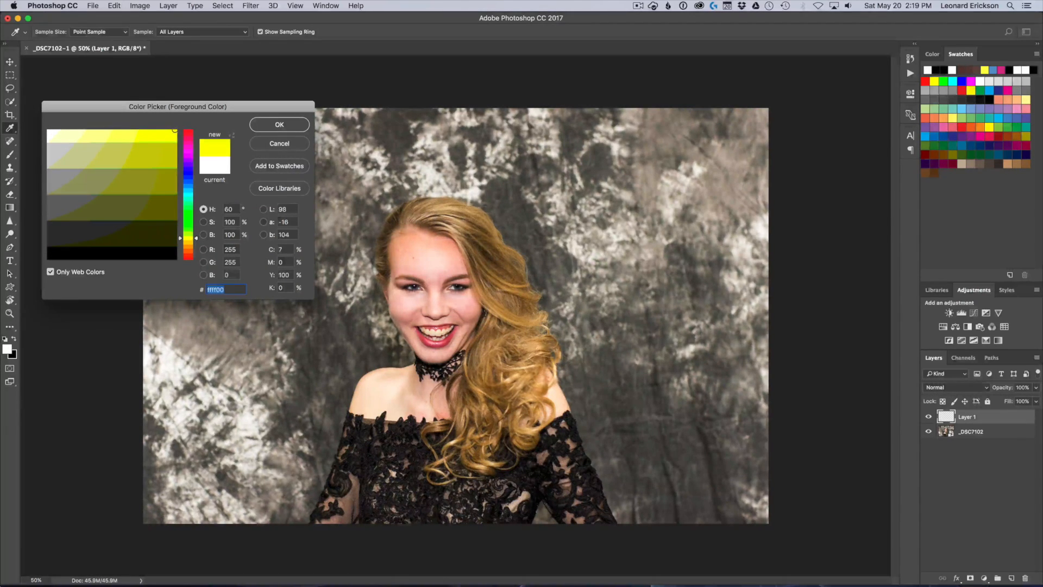
left_click(291, 128)
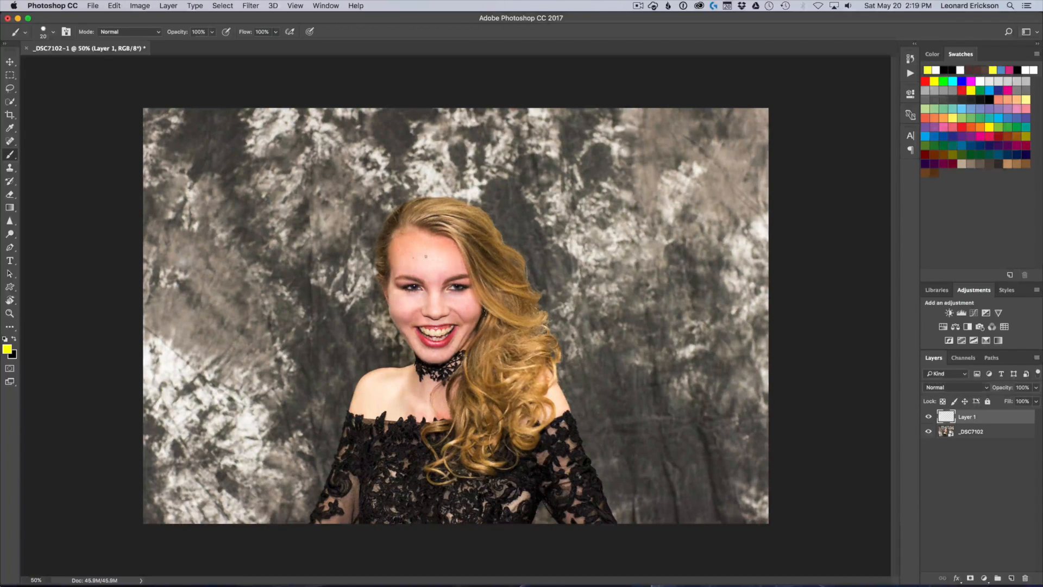
With a 50 px brush, paint a downward arrow on the backdrop at each side of the woman and a loop around her eyes
key("bracketright")
key("bracketright")
key("bracketright")
mouse_move(737, 218)
left_mouse_down()
mouse_move(673, 385)
mouse_move(666, 365)
mouse_move(698, 386)
mouse_move(703, 379)
left_mouse_up()
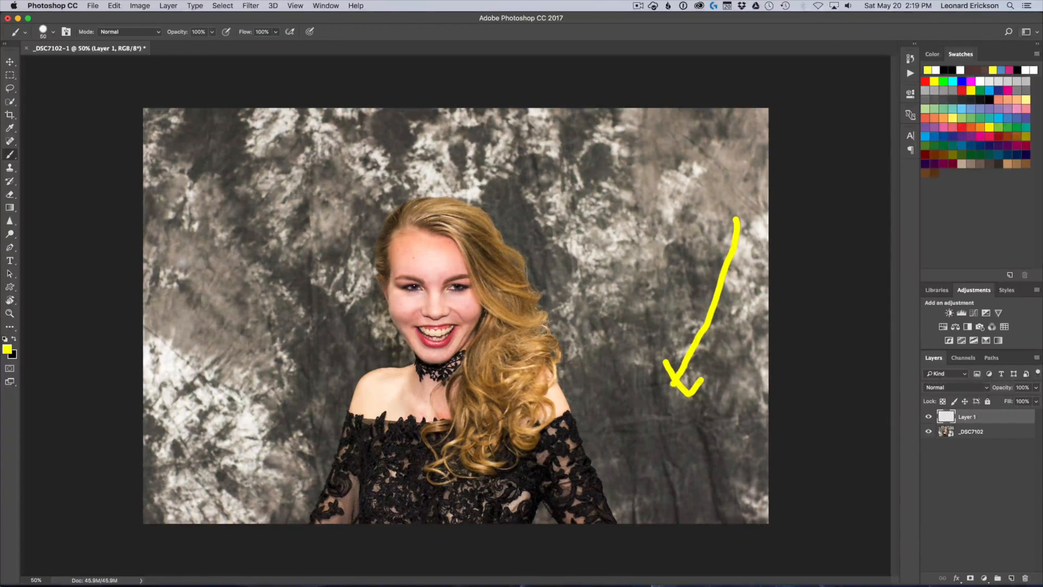
mouse_move(202, 225)
left_mouse_down()
mouse_move(221, 275)
mouse_move(288, 350)
mouse_move(289, 322)
mouse_move(276, 350)
mouse_move(253, 345)
left_mouse_up()
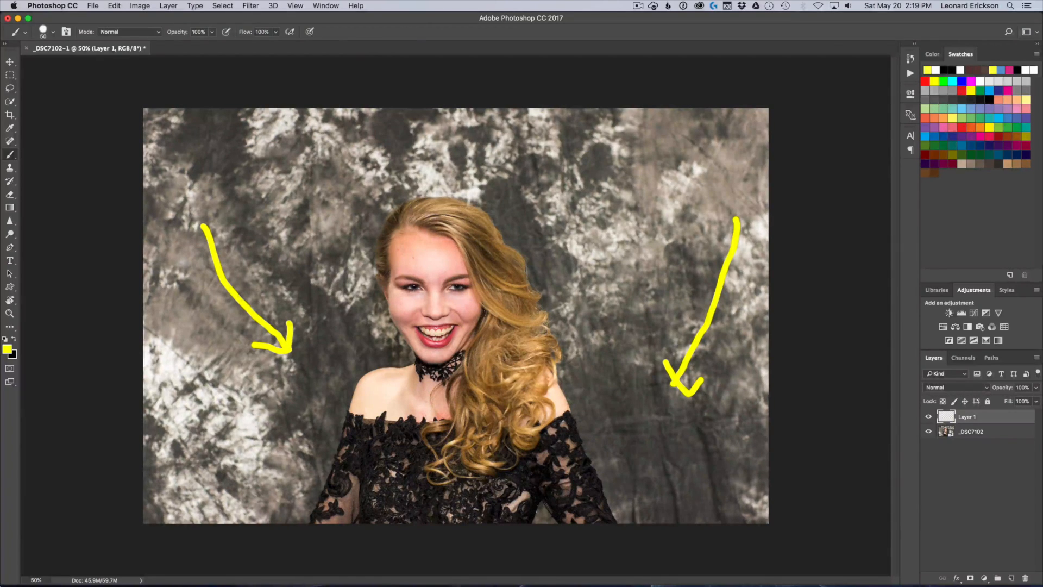
mouse_move(388, 267)
left_mouse_down()
mouse_move(451, 270)
mouse_move(477, 291)
mouse_move(395, 303)
mouse_move(388, 267)
left_mouse_up()
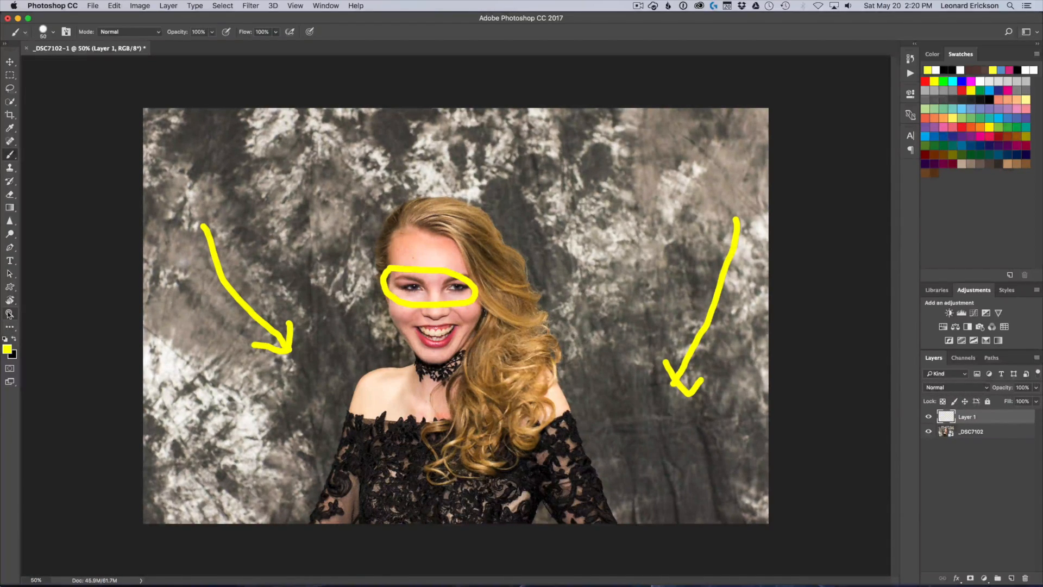
With the brush reduced to 30 px, paint an arrow toward the forehead blemish and an outline around the mouth
left_click(9, 314)
double_click(10, 314)
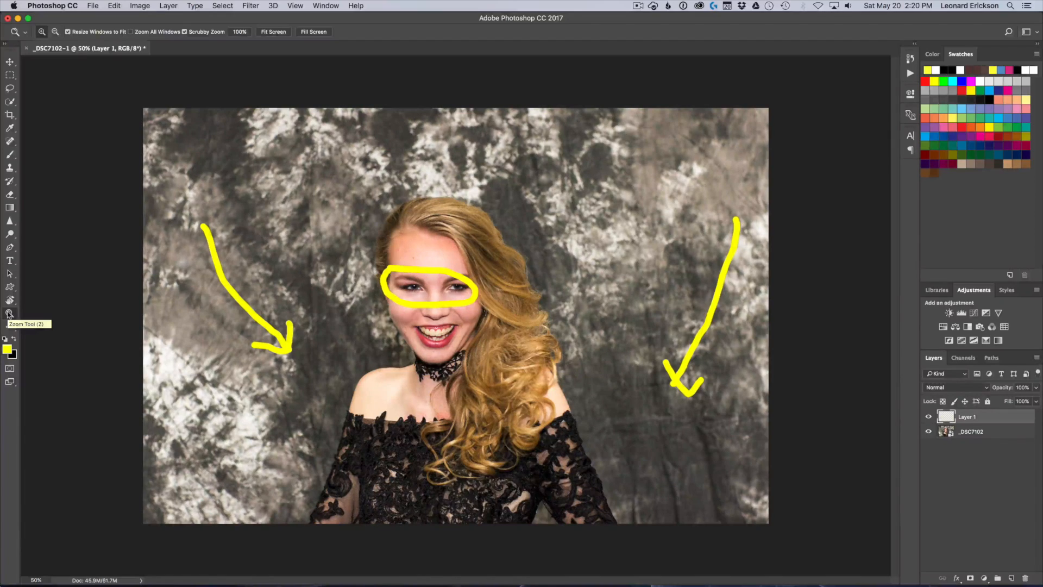
key("super+plus")
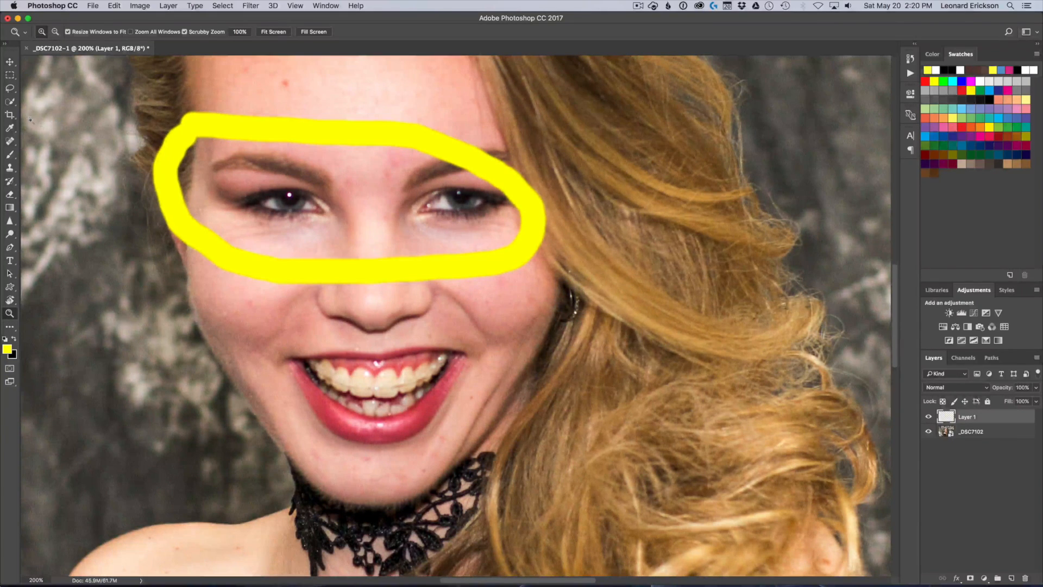
left_click(10, 154)
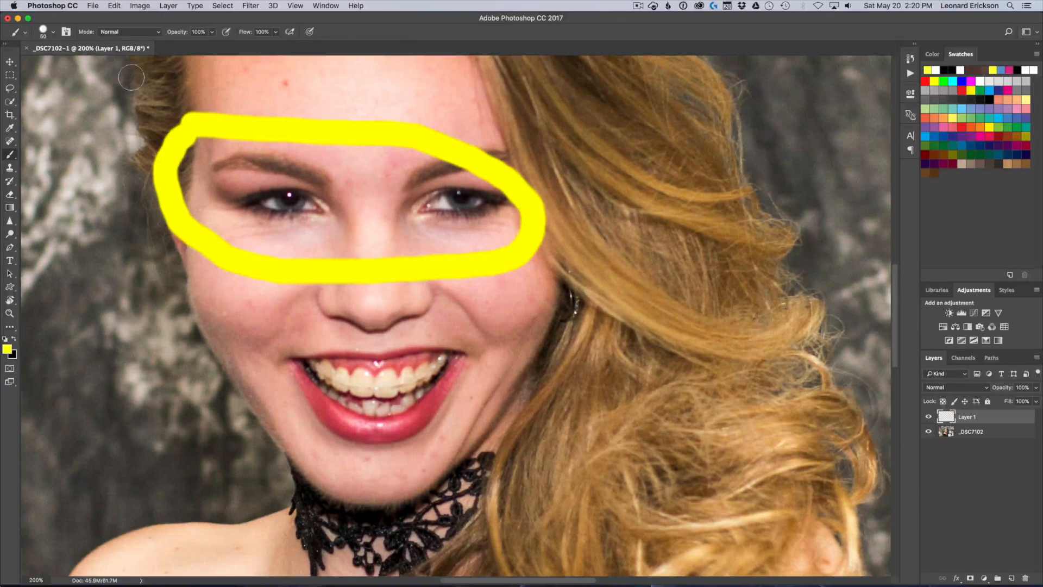
key("bracketleft")
key("bracketleft")
mouse_move(117, 75)
left_mouse_down()
mouse_move(259, 92)
mouse_move(229, 101)
left_mouse_up()
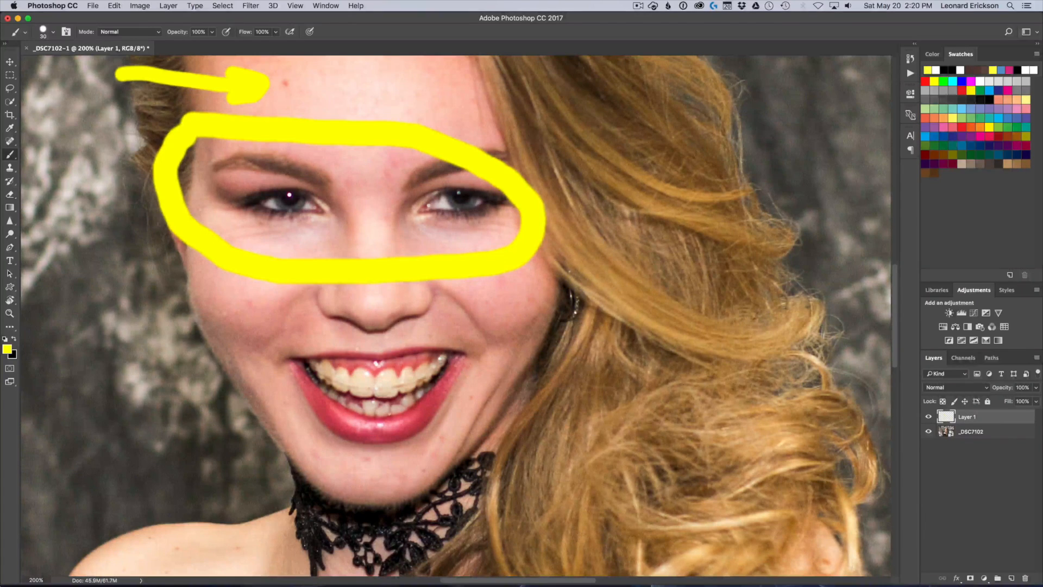
mouse_move(278, 353)
left_mouse_down()
mouse_move(443, 354)
mouse_move(468, 387)
mouse_move(376, 429)
mouse_move(300, 383)
mouse_move(282, 353)
left_mouse_up()
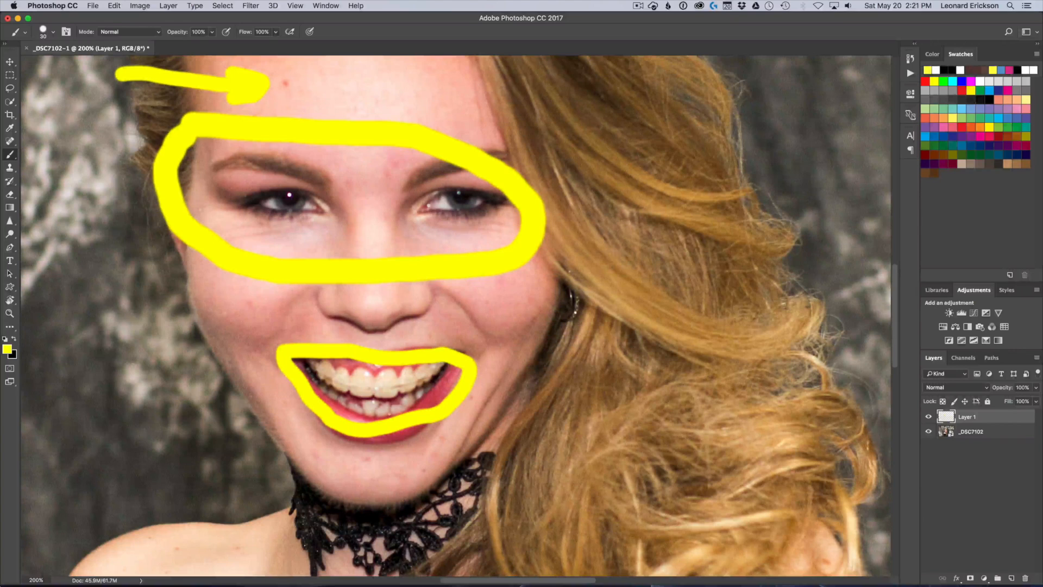
Mark the hair with four yellow brush strokes, two across the upper waves and two across the lower curls
mouse_move(597, 252)
left_mouse_down()
mouse_move(671, 303)
mouse_move(764, 324)
left_mouse_up()
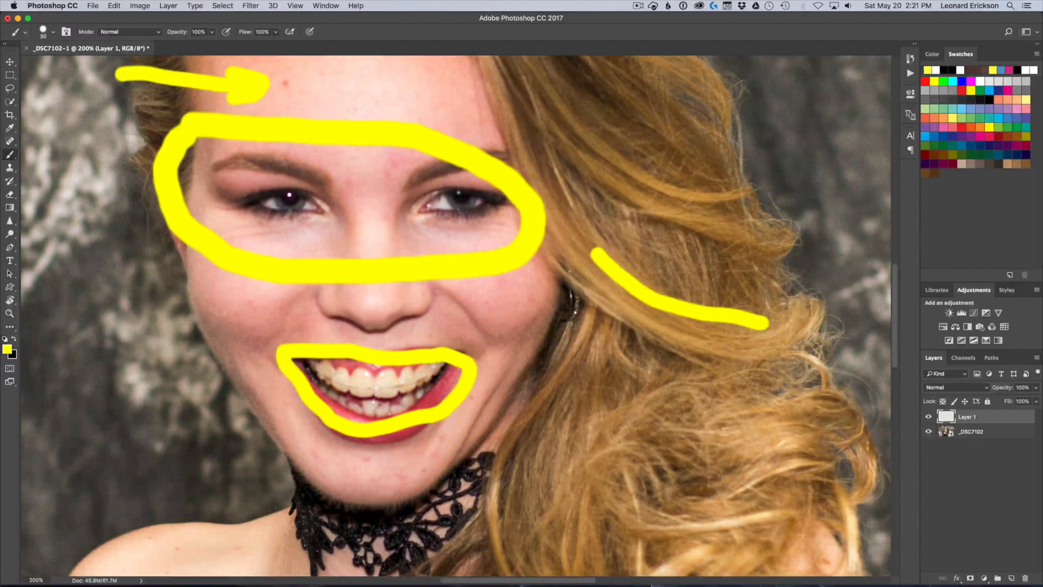
mouse_move(589, 152)
left_mouse_down()
mouse_move(645, 196)
mouse_move(764, 227)
left_mouse_up()
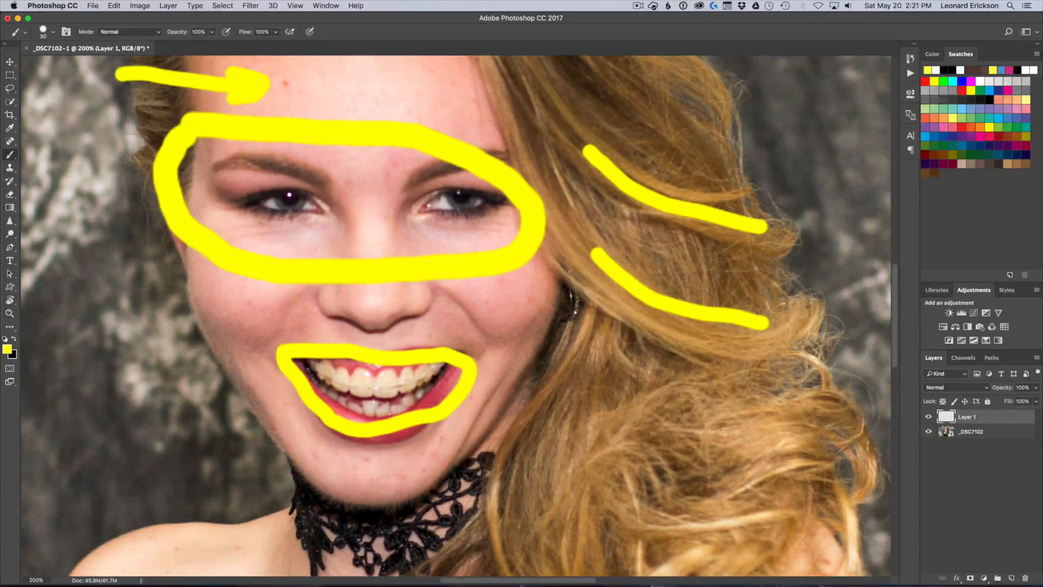
left_click_drag(645, 444, 801, 425)
left_click_drag(630, 533, 798, 514)
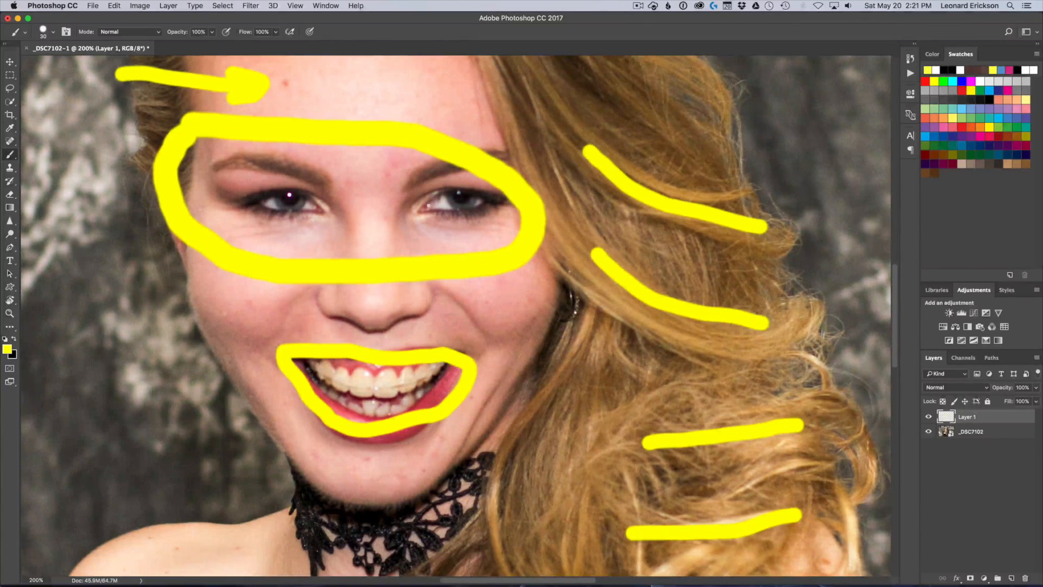
Paint short yellow strokes along both smile lines and down each side of the nose bridge
left_click_drag(253, 352, 308, 295)
left_click_drag(439, 288, 503, 344)
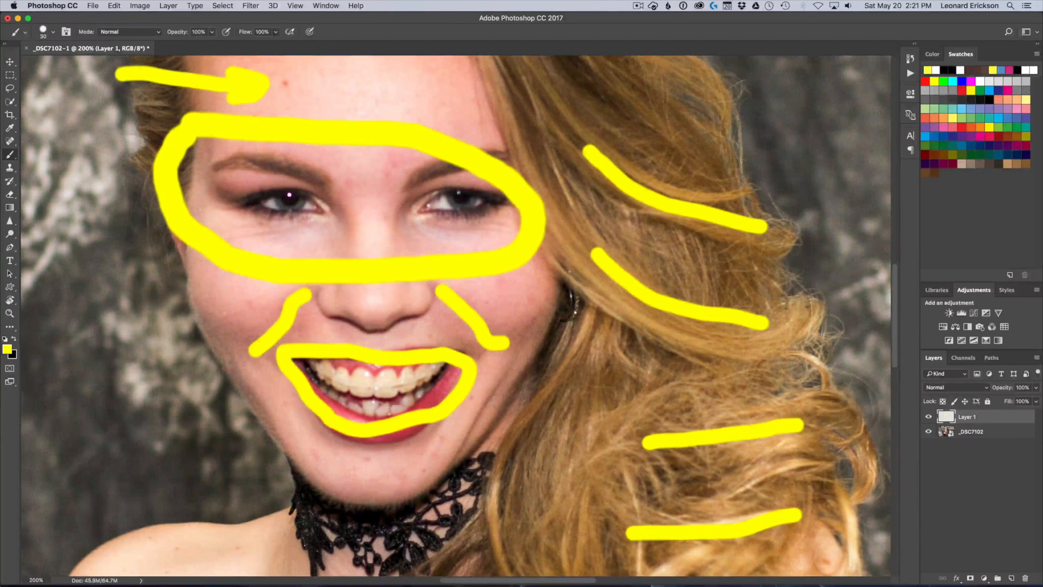
left_click_drag(342, 207, 344, 258)
left_click_drag(391, 210, 396, 261)
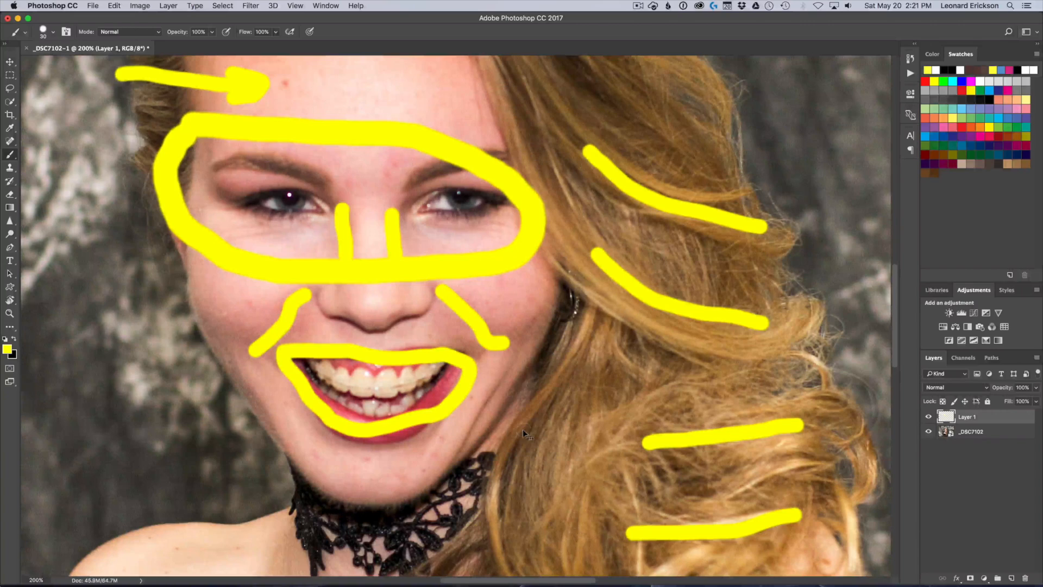
Paint two yellow arrows on the bare skin, one pointing at the shoulder and one at the upper chest
key("super+0")
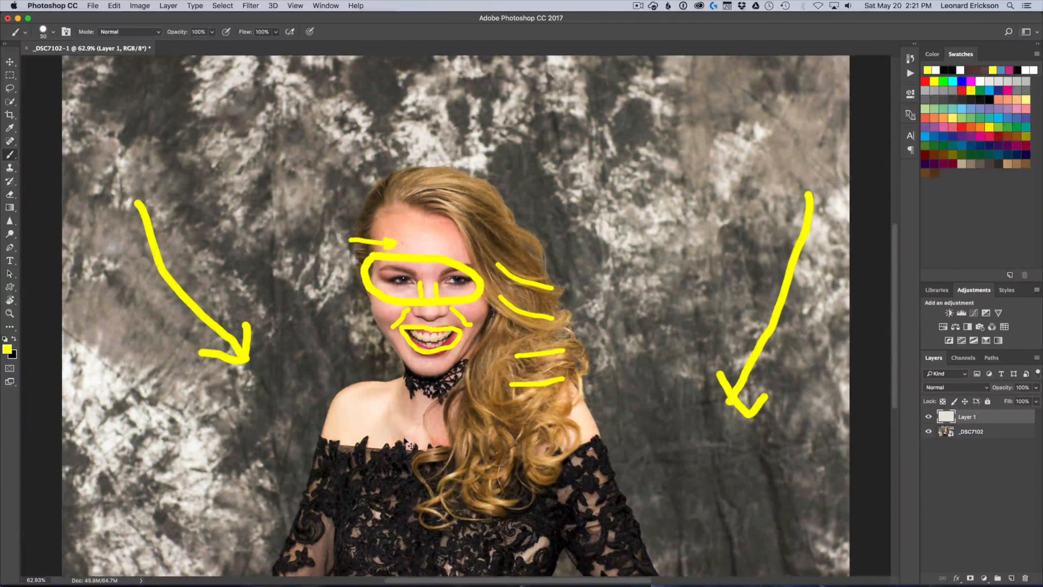
key("super+equal")
key("super+equal")
key("super+equal")
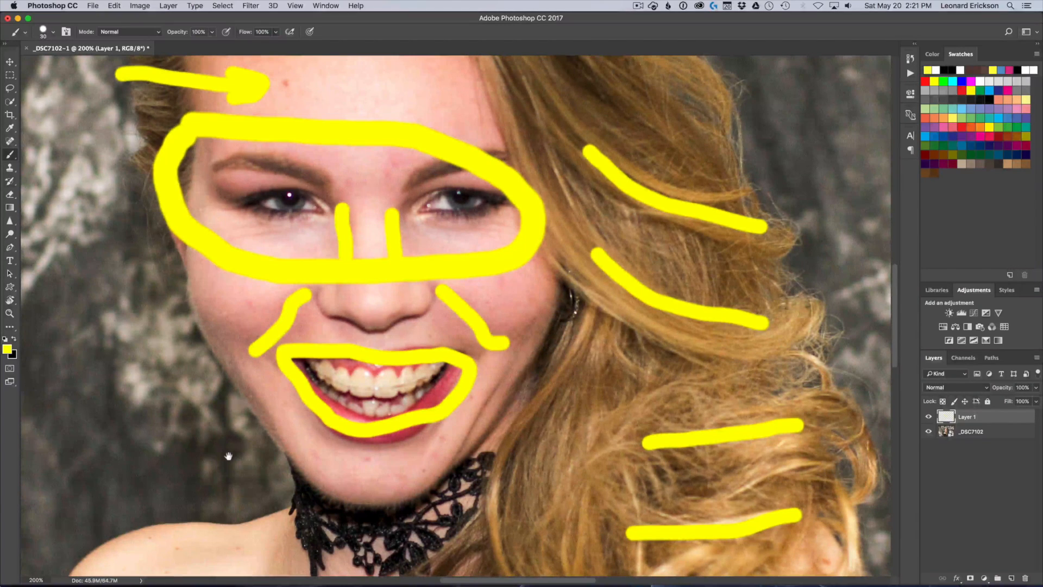
mouse_move(223, 465)
left_mouse_down()
mouse_move(271, 318)
mouse_move(417, 201)
left_mouse_up()
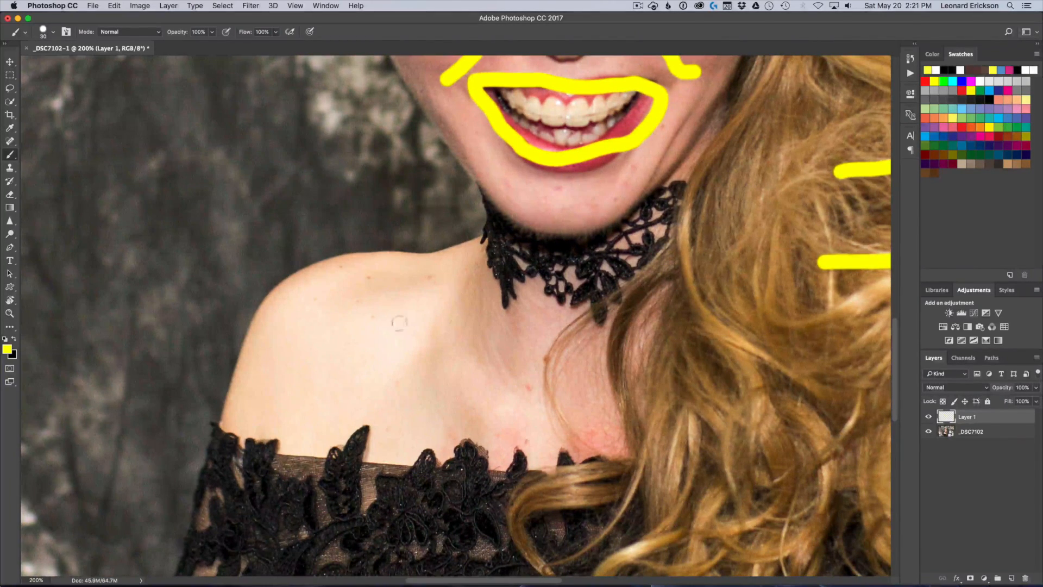
mouse_move(211, 259)
left_mouse_down()
mouse_move(325, 299)
mouse_move(309, 281)
mouse_move(340, 316)
mouse_move(309, 331)
left_mouse_up()
left_click_drag(501, 371, 258, 397)
mouse_move(451, 352)
left_mouse_down()
mouse_move(504, 373)
mouse_move(467, 410)
left_mouse_up()
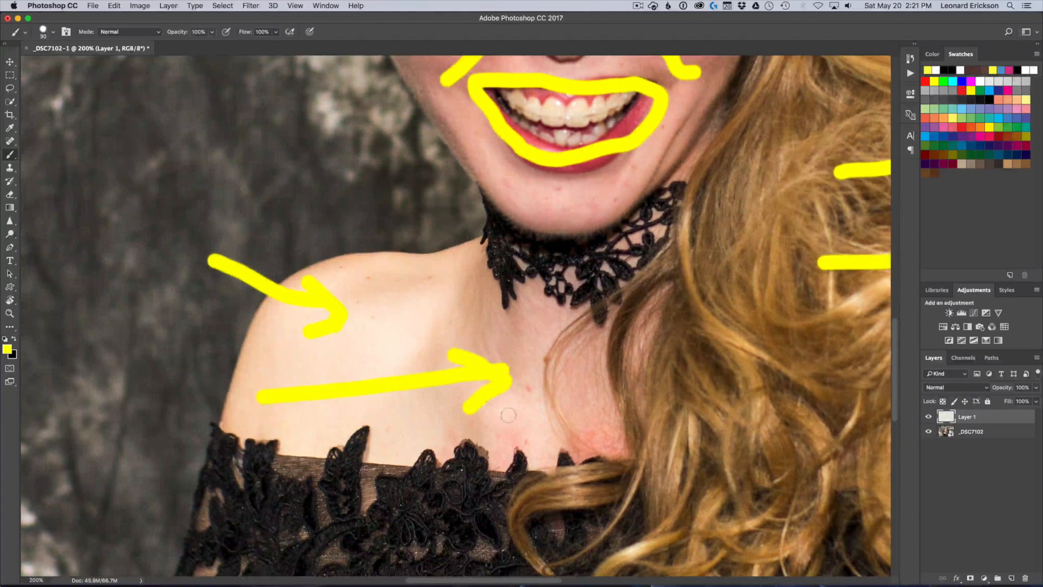
scroll(508, 415, "up", 5)
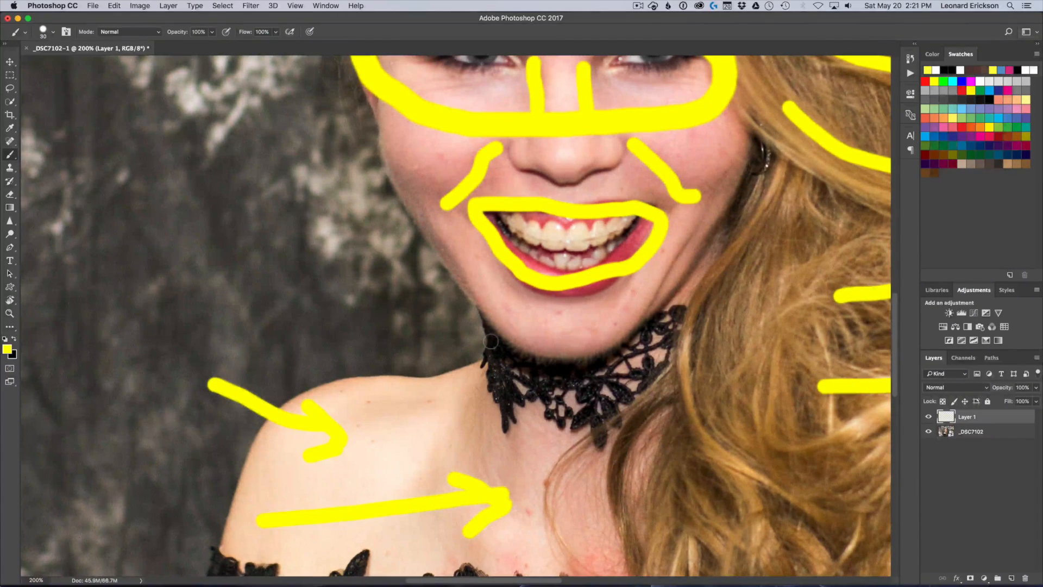
key("super+0")
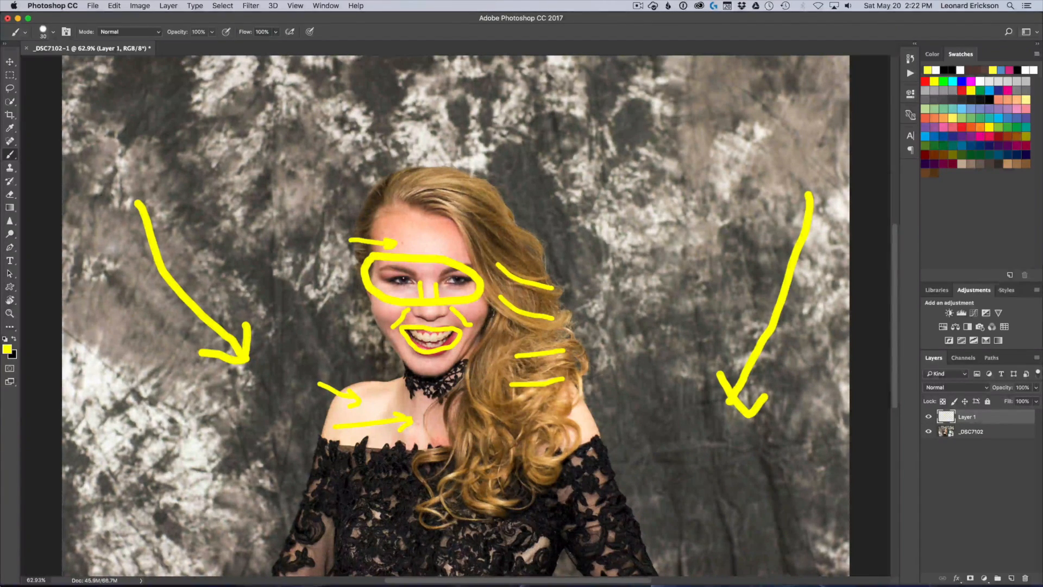
Delete the yellow markup layer and add a new empty layer above _DSC7102
mouse_move(991, 417)
left_mouse_down()
mouse_move(1007, 554)
mouse_move(1025, 576)
left_mouse_up()
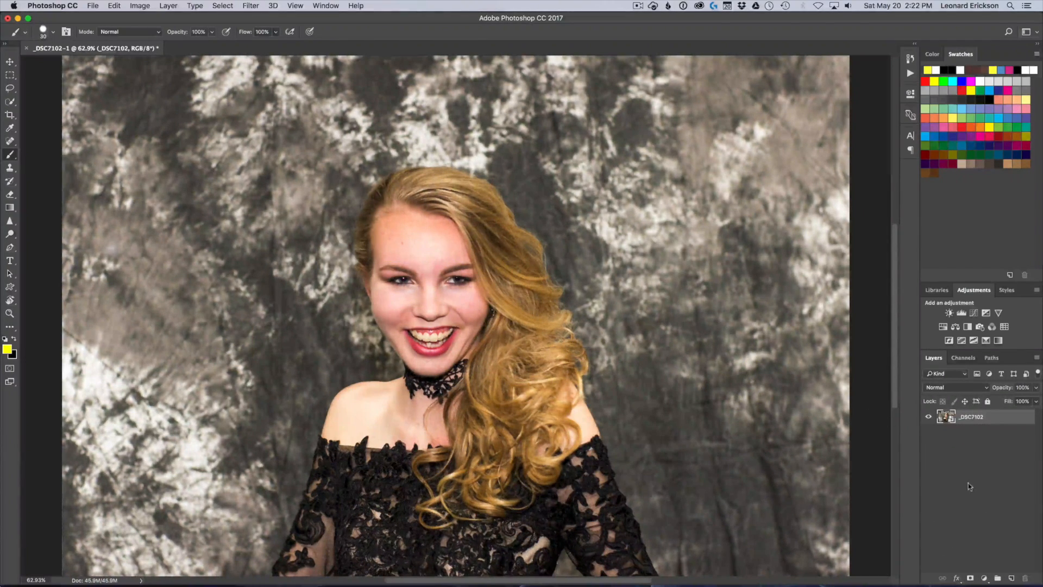
left_click(1011, 577)
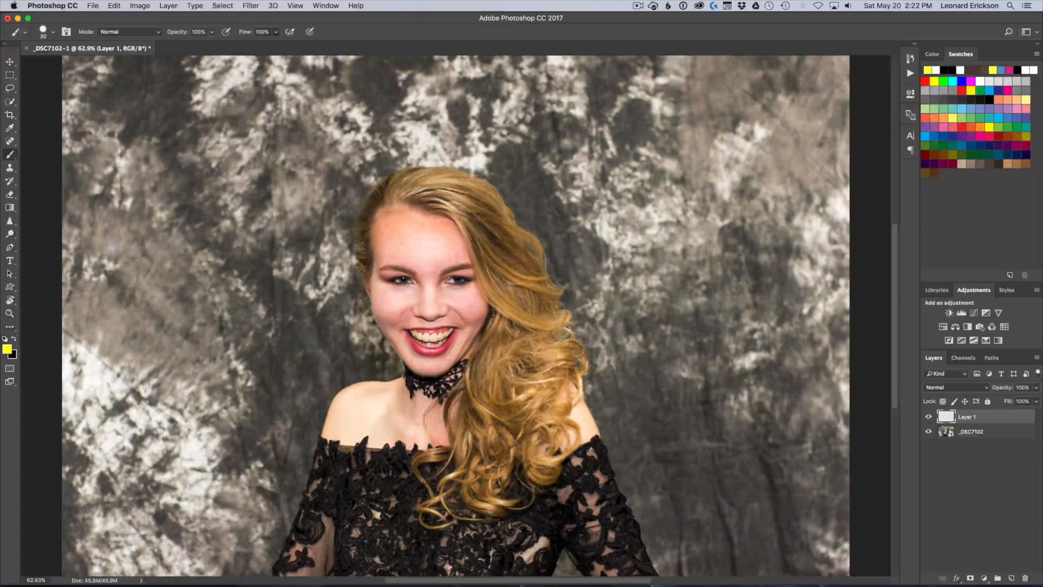
Heal the blemishes on the forehead using the Spot Healing Brush in Content-Aware mode, sampling all layers
key("super+equal")
key("super+equal")
key("super+equal")
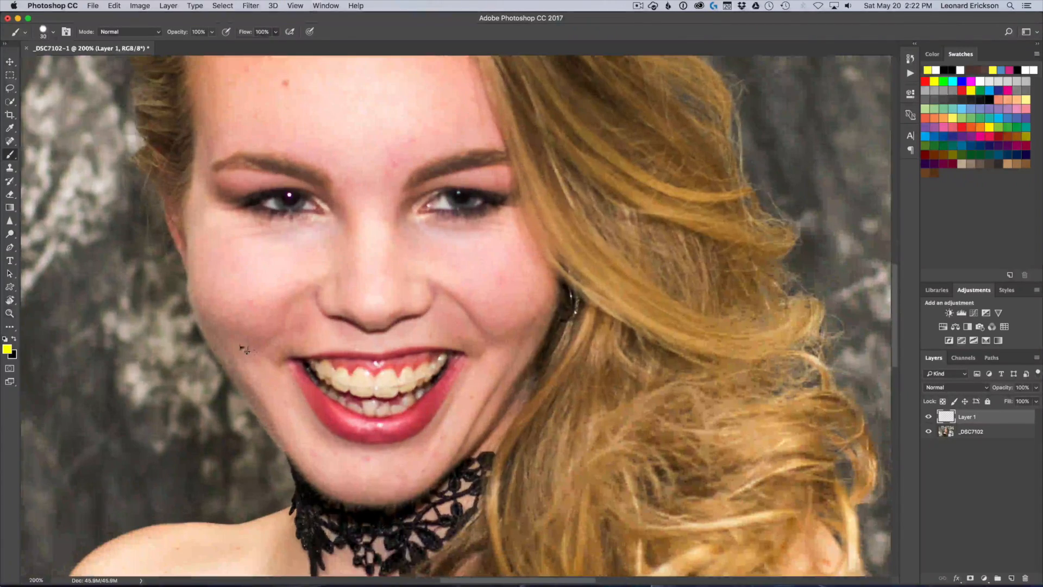
mouse_move(279, 148)
left_mouse_down()
mouse_move(336, 182)
mouse_move(447, 328)
left_mouse_up()
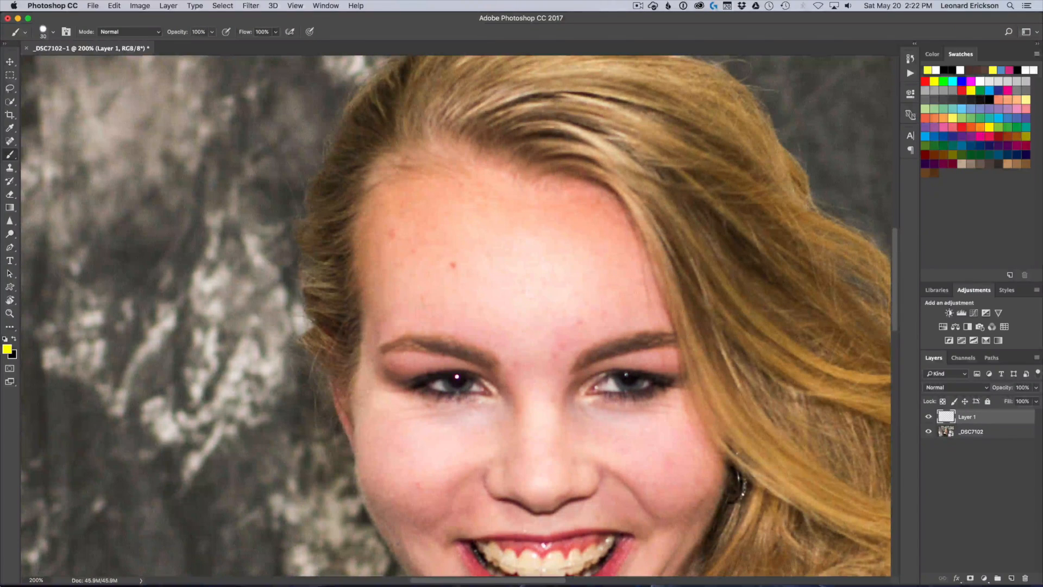
left_click(12, 143)
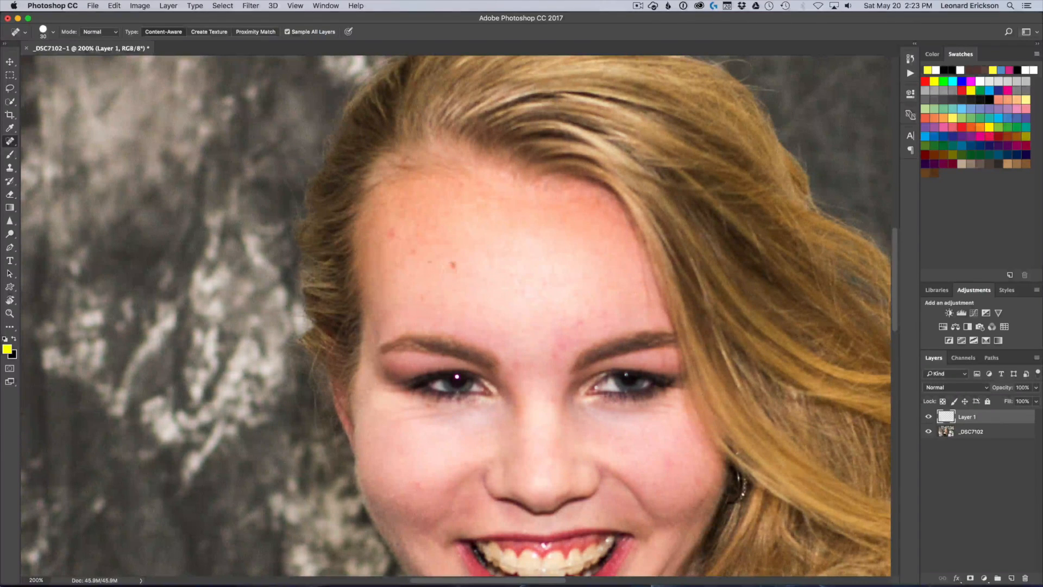
left_click(453, 265)
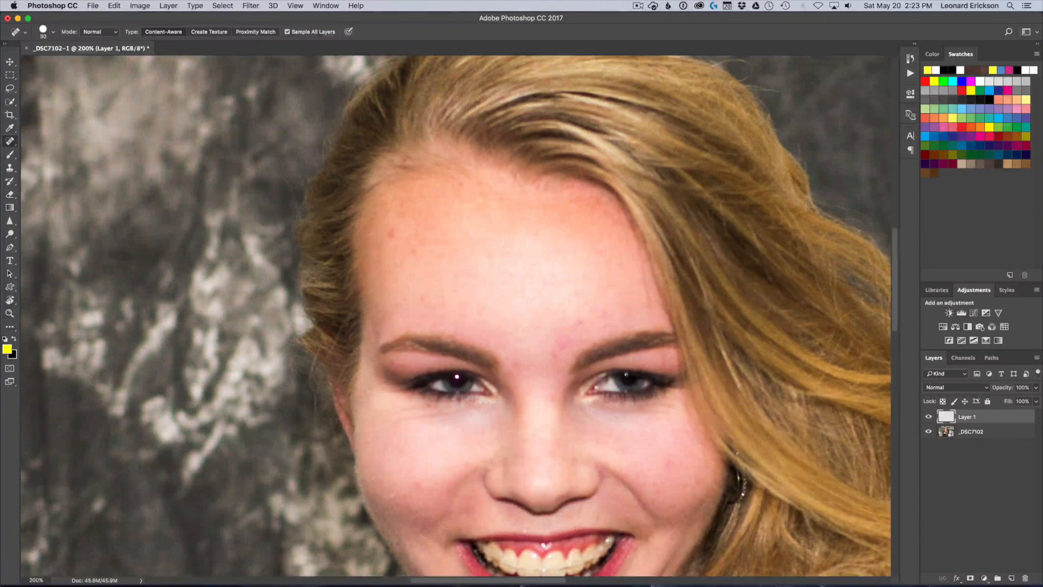
left_click(391, 233)
left_click(413, 251)
Heal the small skin spots on the lower face, beside the mouth and along the chin
left_click_drag(421, 495, 461, 276)
left_click(459, 268)
left_click(652, 403)
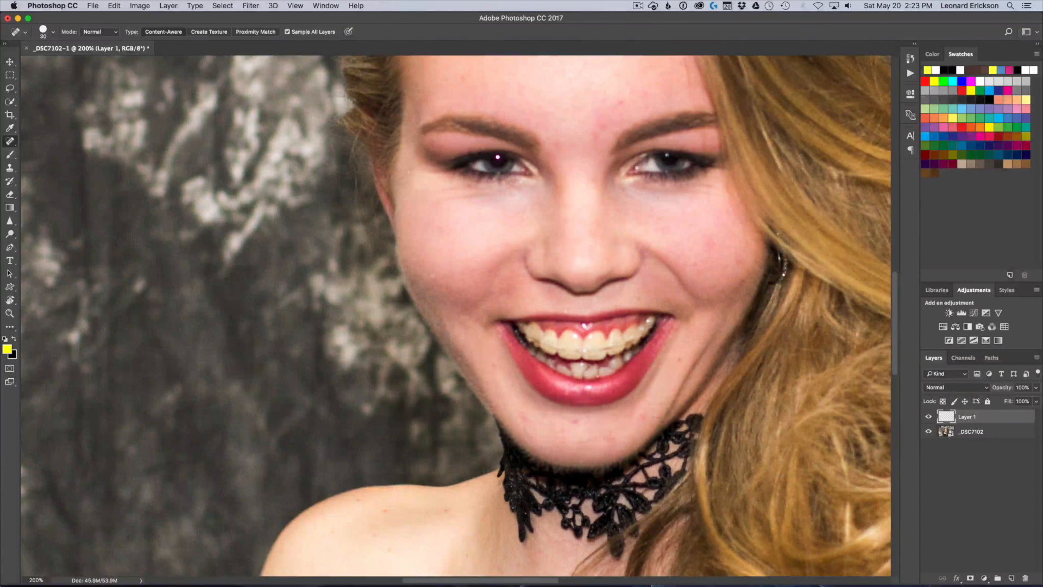
left_click(679, 359)
left_click(577, 424)
left_click(522, 418)
Heal the four small spots on the bare shoulder
left_click(380, 514)
left_click(360, 501)
left_click(403, 506)
left_click(394, 547)
Heal the remaining spots on the upper chest below the lace choker
left_click_drag(464, 541, 463, 239)
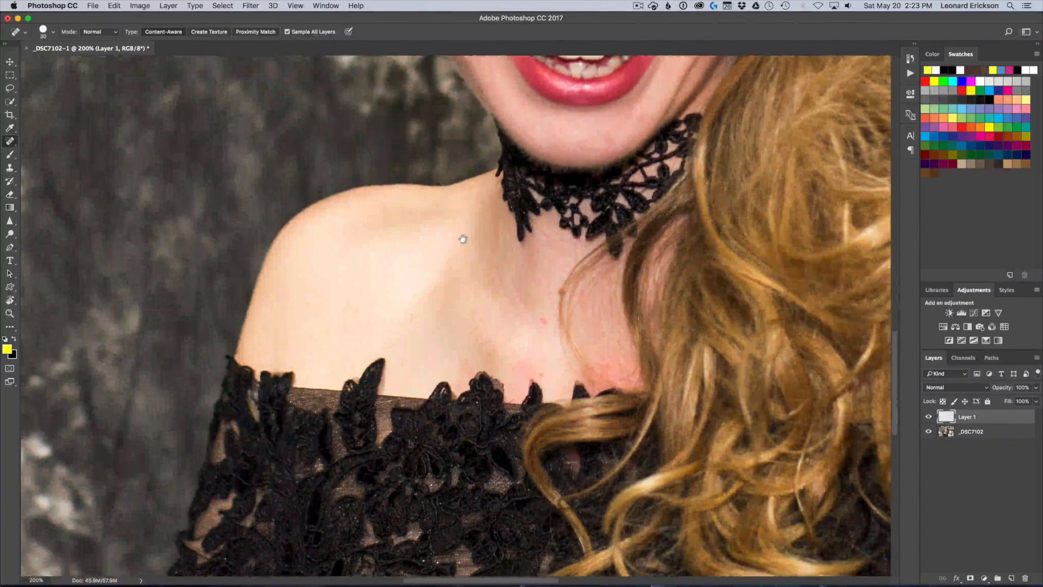
left_click(545, 319)
left_click(404, 363)
left_click(541, 374)
left_click(575, 302)
Heal the reddish spot between the eyebrows
left_click_drag(537, 165, 345, 563)
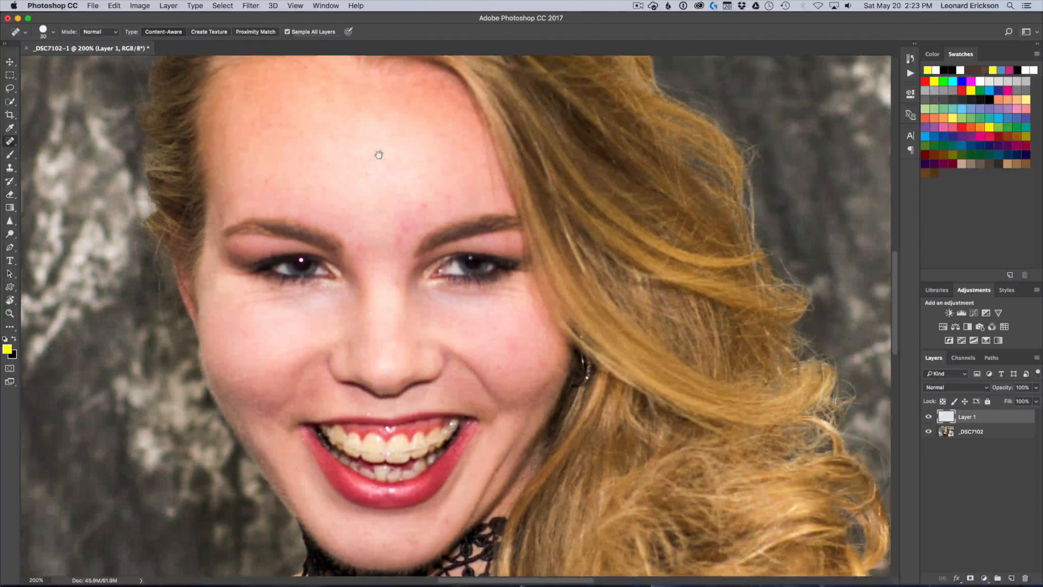
left_click_drag(380, 156, 440, 296)
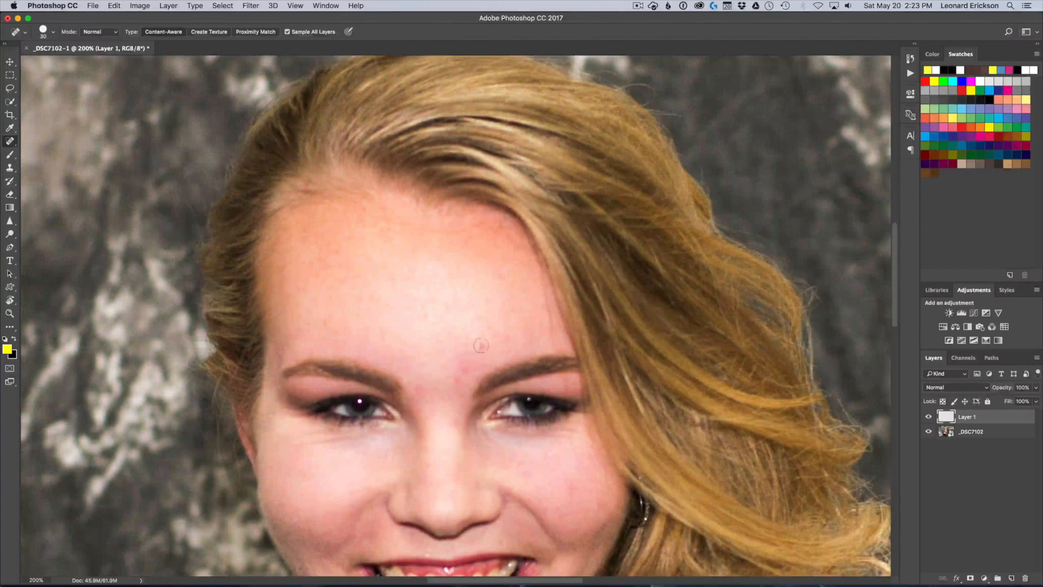
left_click(461, 378)
left_click_drag(404, 401, 542, 173)
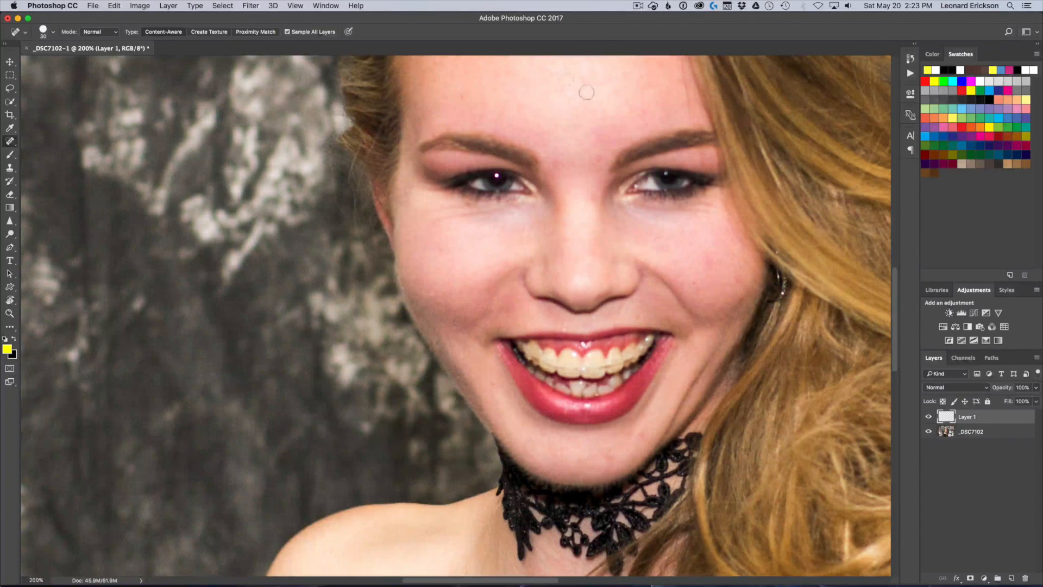
left_click_drag(587, 93, 502, 216)
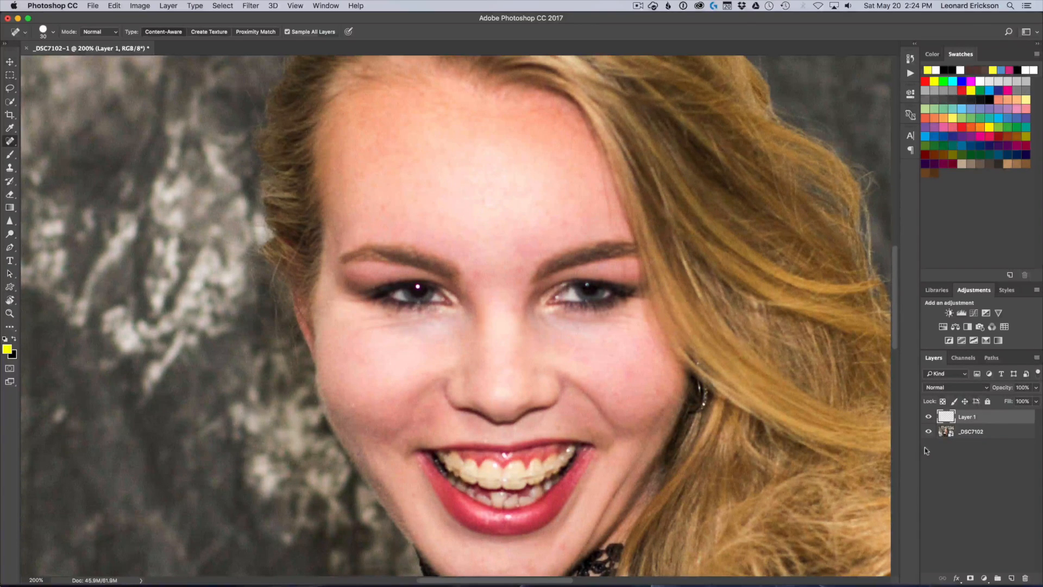
Rename the healing layer Skin and add another empty layer above it
double_click(966, 416)
type("Skin")
left_click(941, 419)
left_click(1011, 578)
Using white and the Brush at 9 px, paint a round catchlight on the pupil of the eye nearer the long curls
left_click(5, 339)
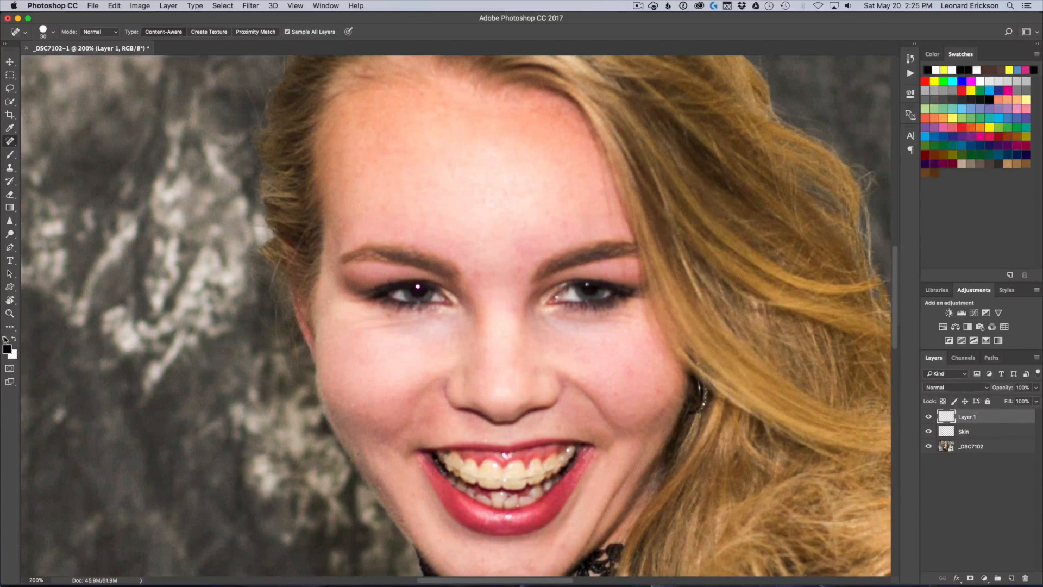
left_click(14, 339)
left_click(9, 155)
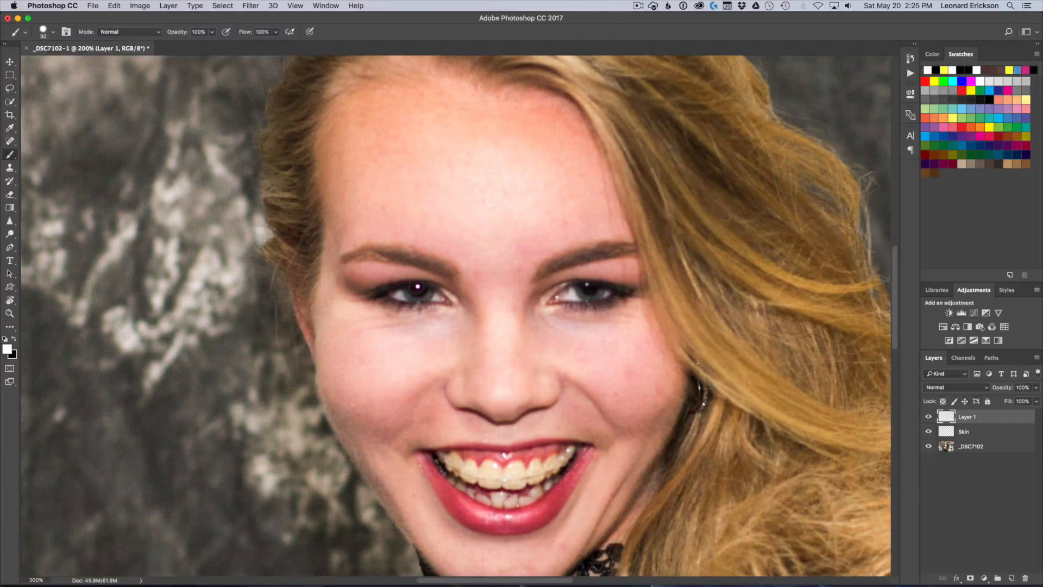
key("super+equal")
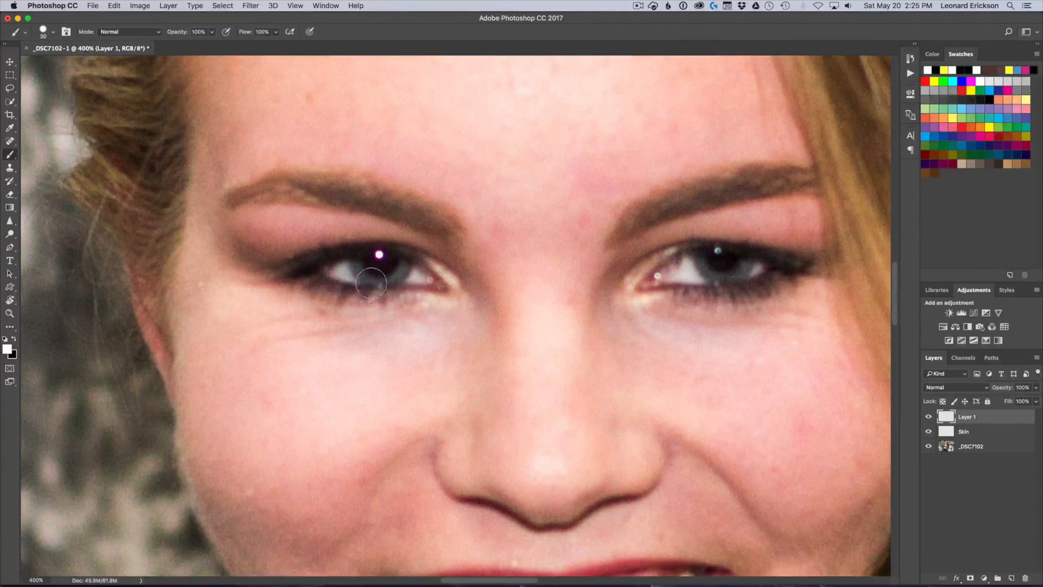
key("bracketleft")
key("bracketleft")
key("bracketleft")
left_click(718, 250)
Rename the new layer Catvhlight and lower its opacity to 81%
double_click(976, 416)
type("Catvhlight")
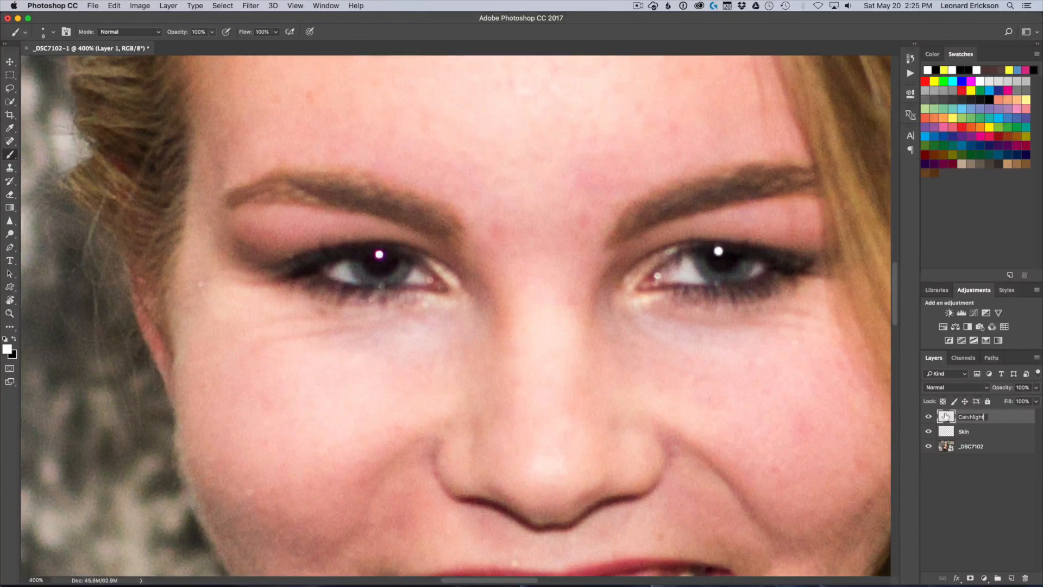
key("Return")
left_click_drag(1011, 390, 1001, 391)
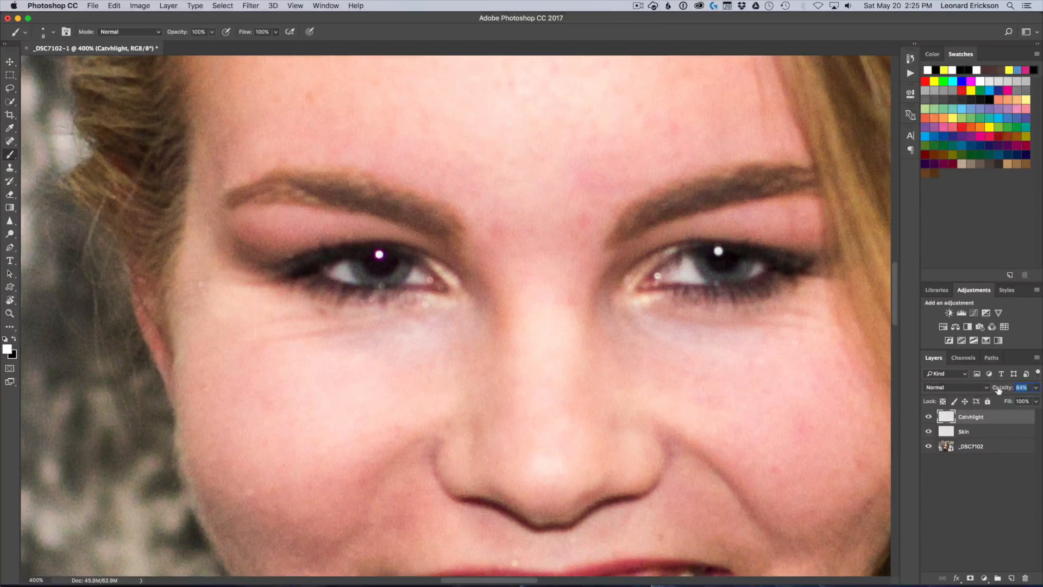
left_click_drag(999, 390, 996, 390)
Compare the retouched portrait with the original by isolating the _DSC7102 layer and restoring the other layers, twice
key("super+0")
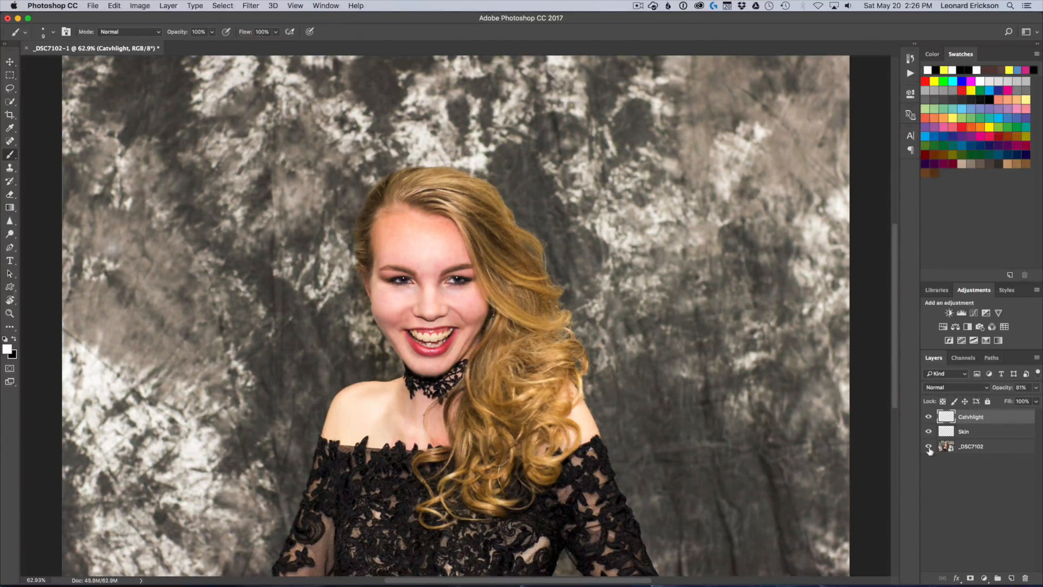
key("super+plus")
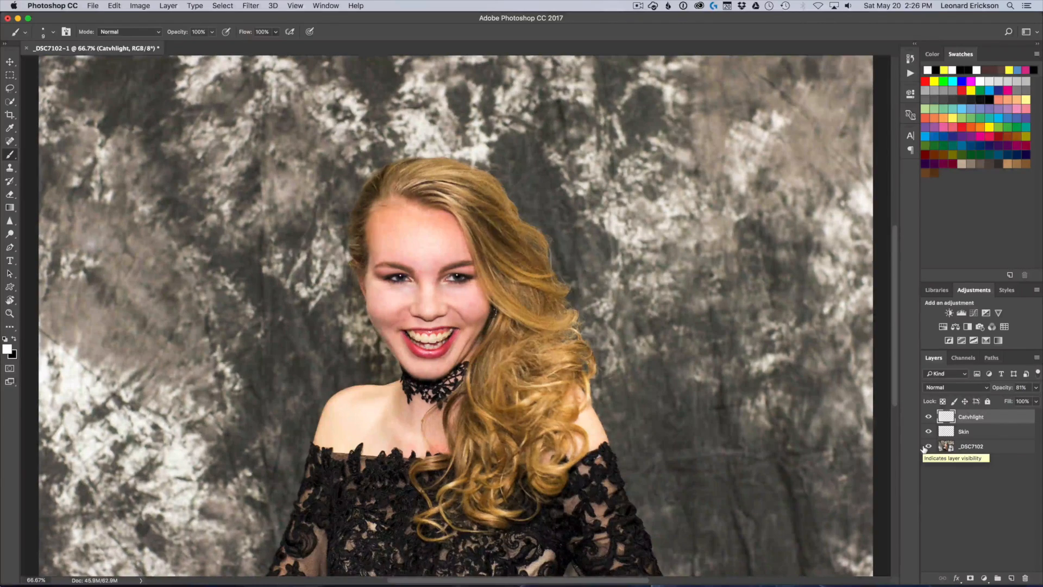
key("super+plus")
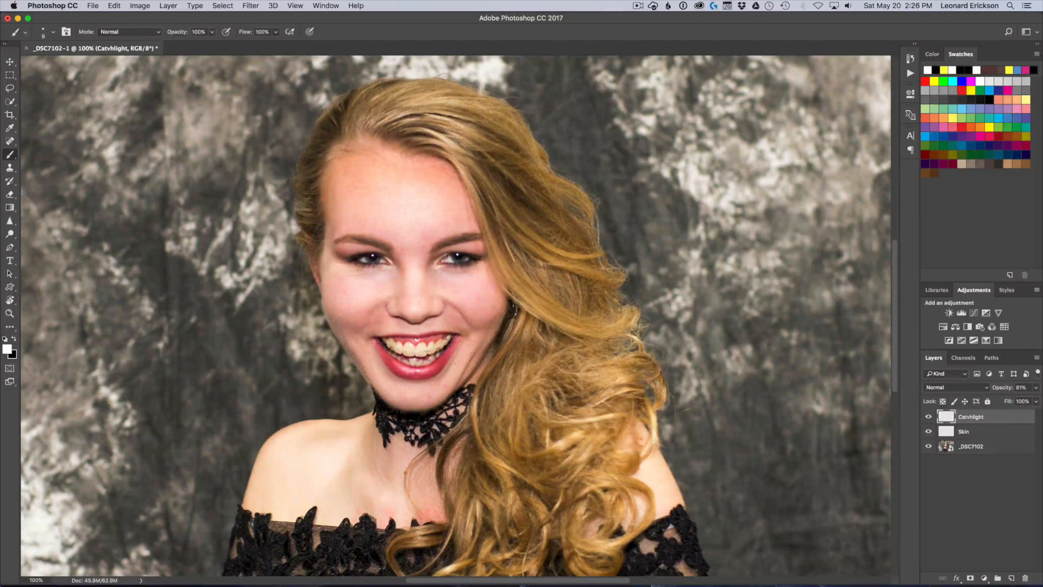
key("super+plus")
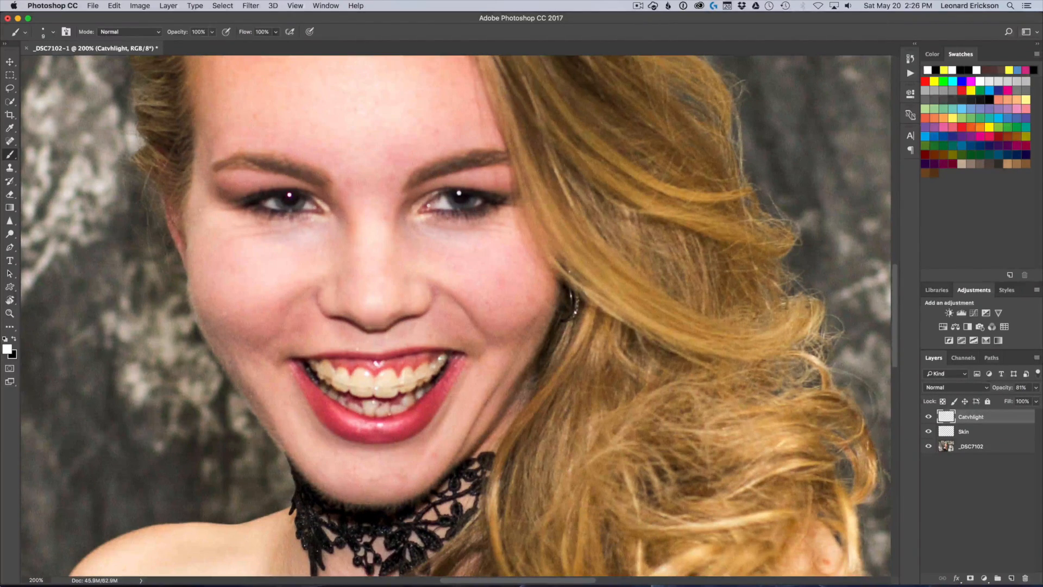
left_click(928, 446, "alt")
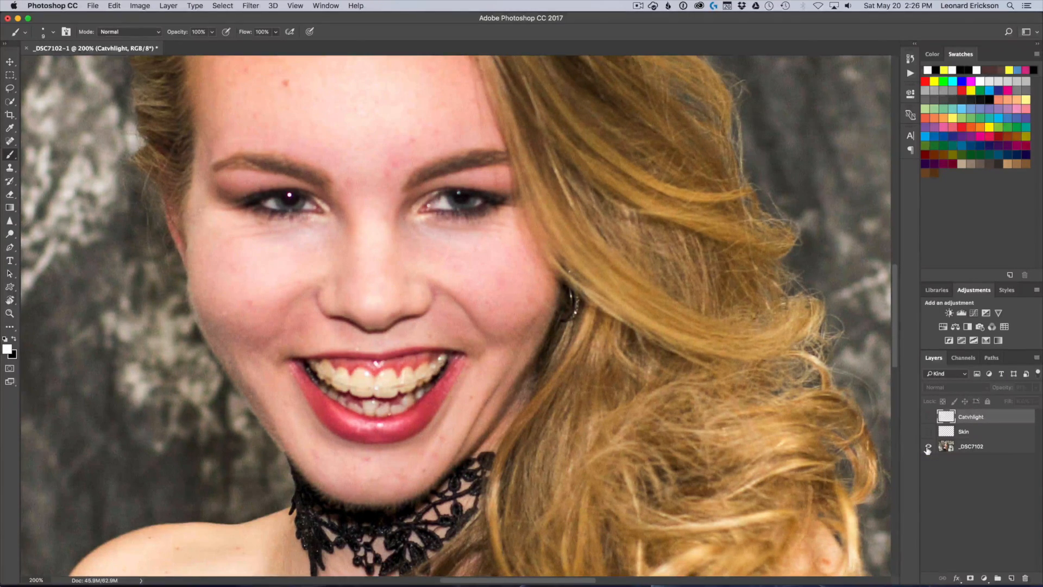
left_click(928, 447, "alt")
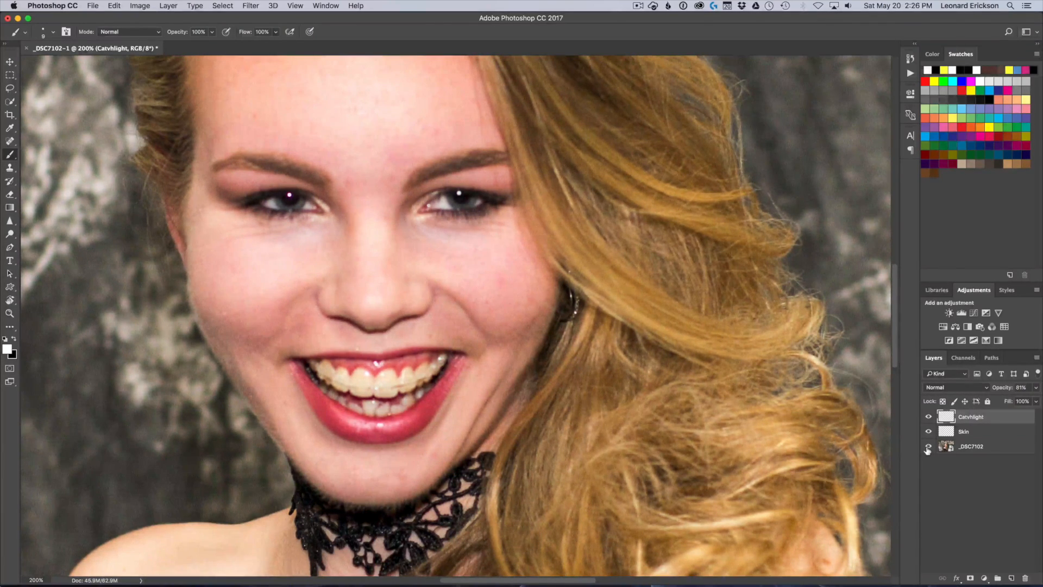
left_click(928, 447, "alt")
left_click(928, 447, "alt")
Add a Hue/Saturation adjustment layer above the Catvhlight layer
key("super+plus")
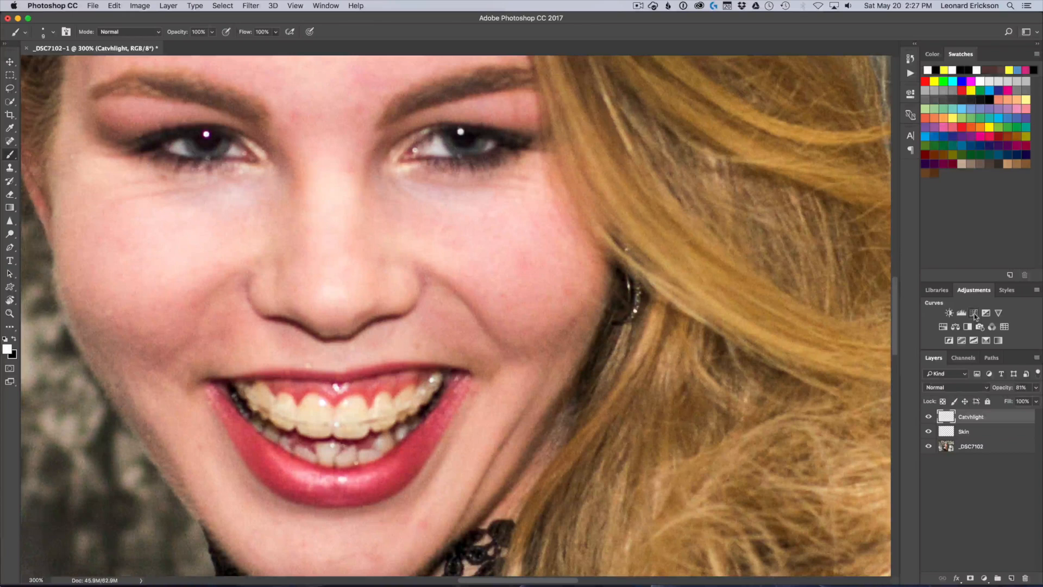
left_click(942, 328)
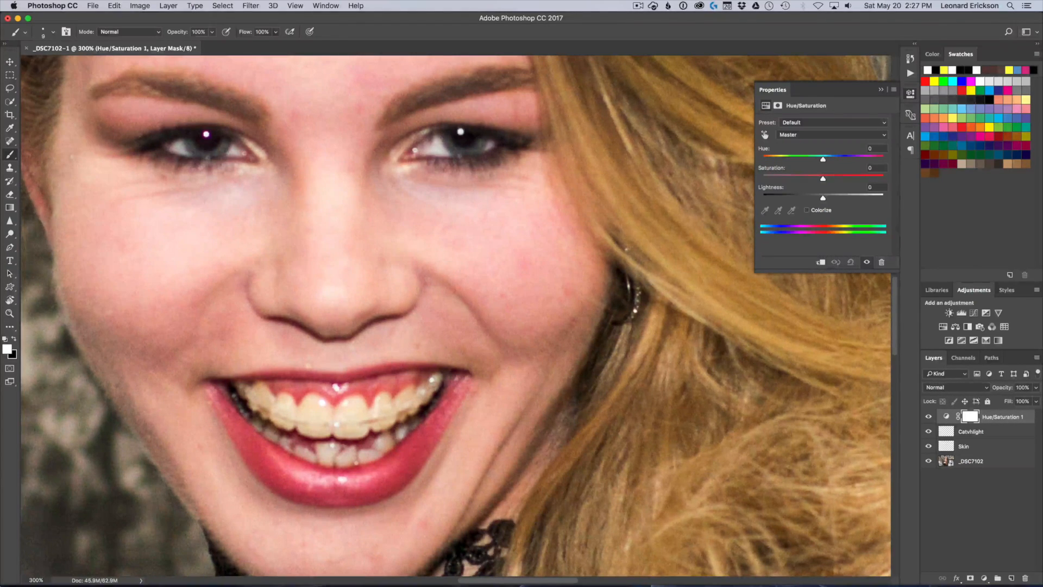
Try recolouring the eyes through the Blues range only, with saturation at +100 and hue near +39
left_click(829, 138)
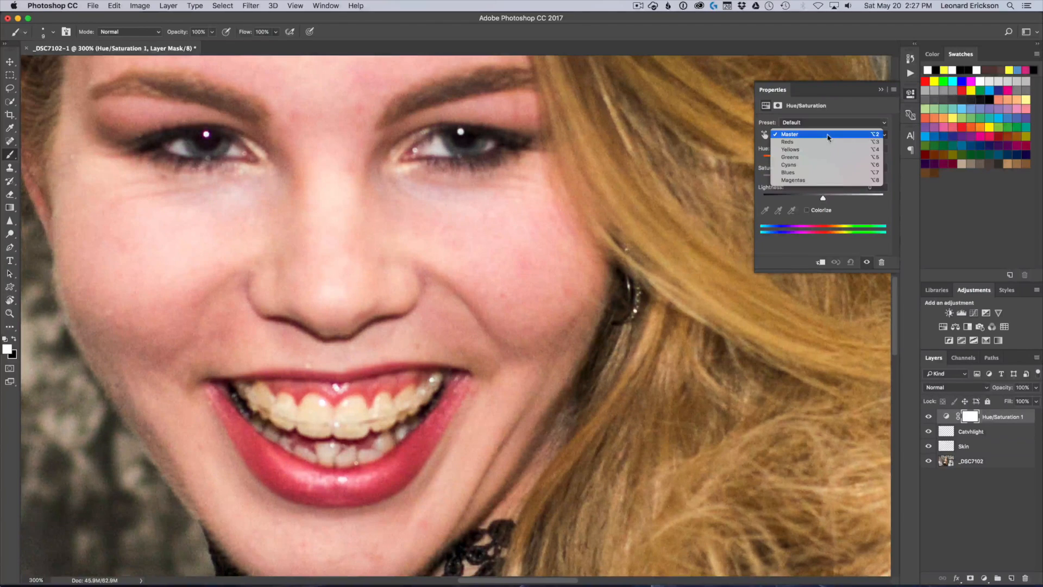
left_click(796, 174)
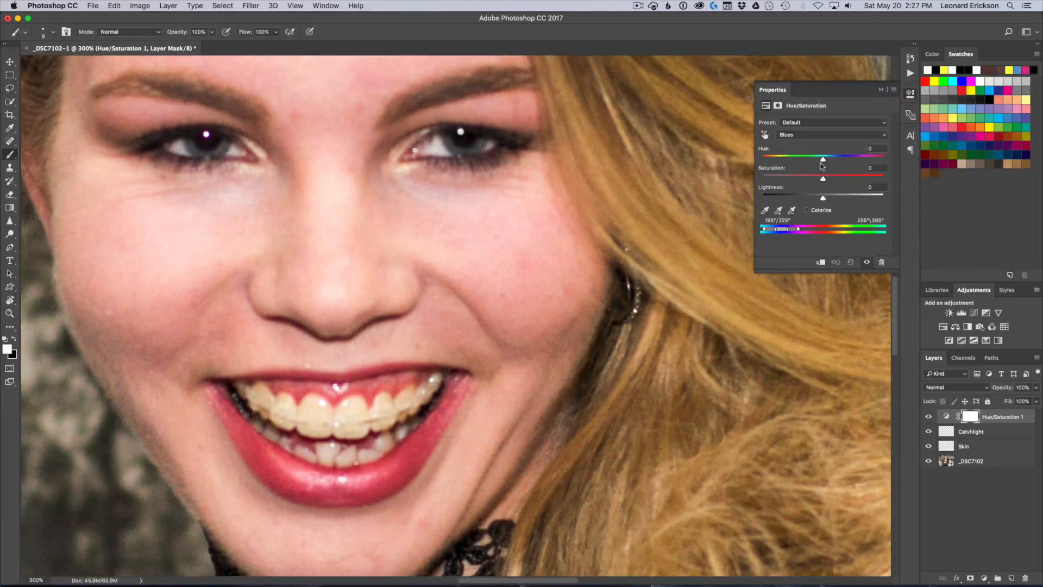
left_click_drag(824, 179, 886, 179)
left_click_drag(824, 160, 848, 162)
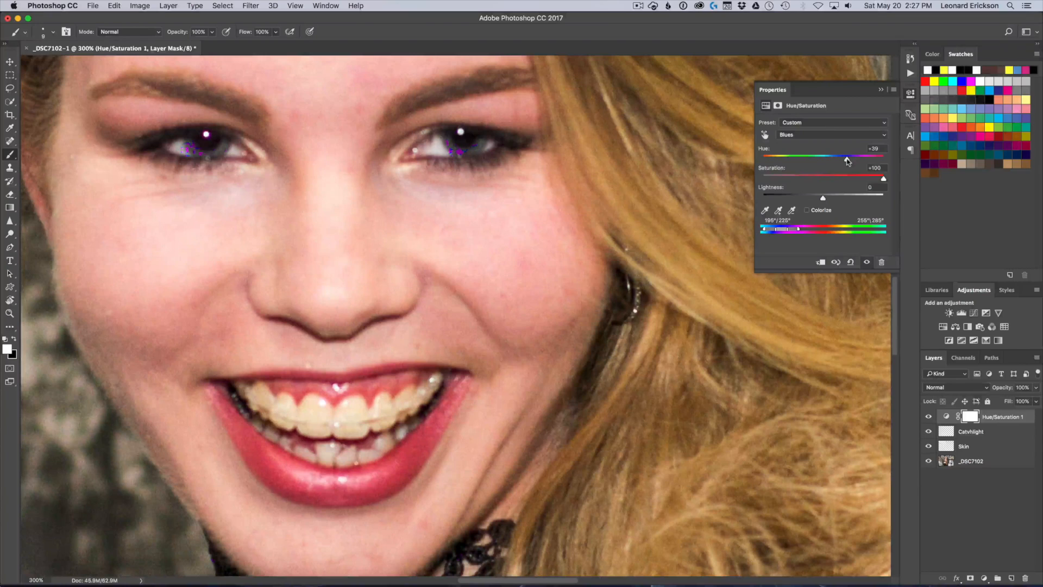
left_click_drag(848, 161, 846, 161)
Colorize the adjustment in blue with hue 228, saturation 66 and lightness +20
left_click(807, 209)
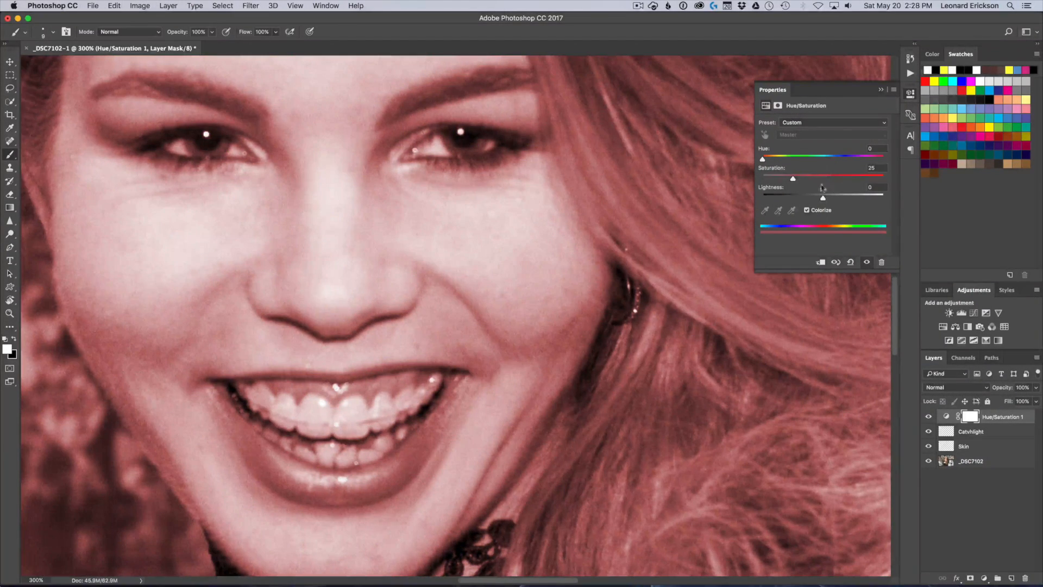
left_click_drag(763, 160, 844, 182)
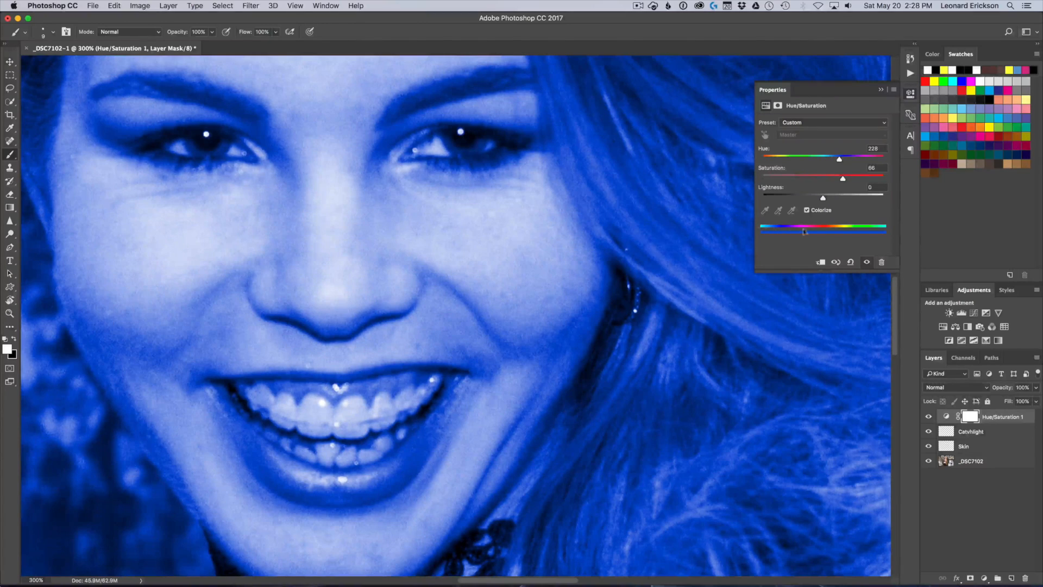
left_click_drag(843, 183, 842, 182)
left_click_drag(823, 198, 835, 199)
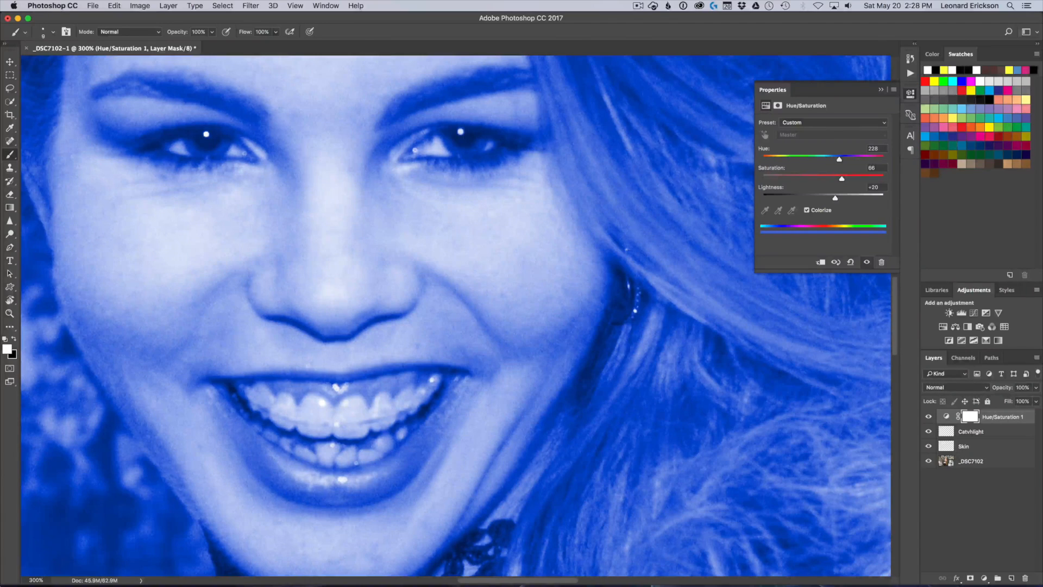
left_click(881, 90)
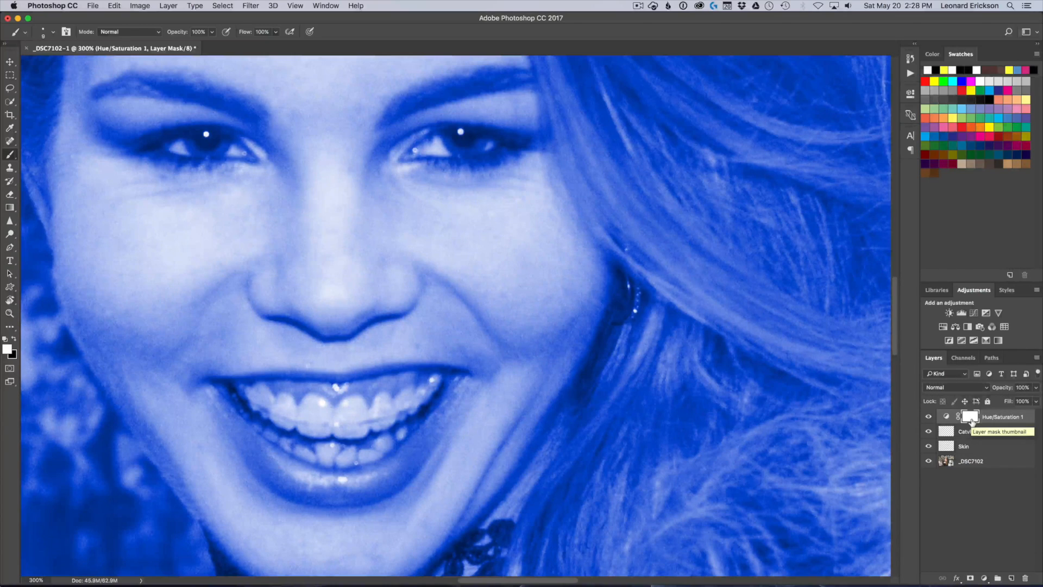
Invert the Hue/Saturation layer's mask to black and paint white over both irises
key("super+i")
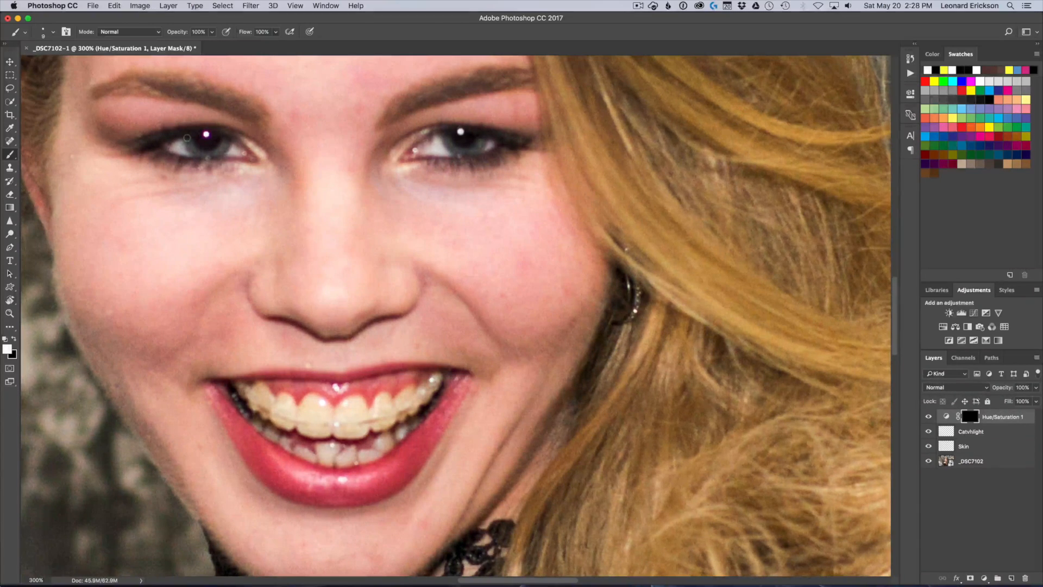
mouse_move(188, 139)
left_mouse_down()
mouse_move(205, 154)
mouse_move(227, 143)
mouse_move(200, 156)
left_mouse_up()
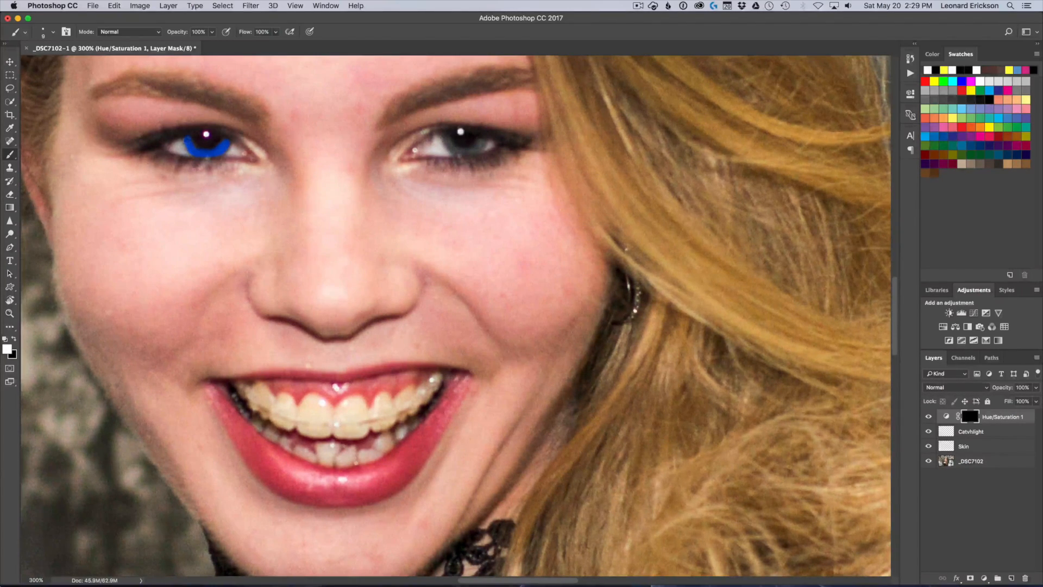
left_click_drag(444, 137, 484, 145)
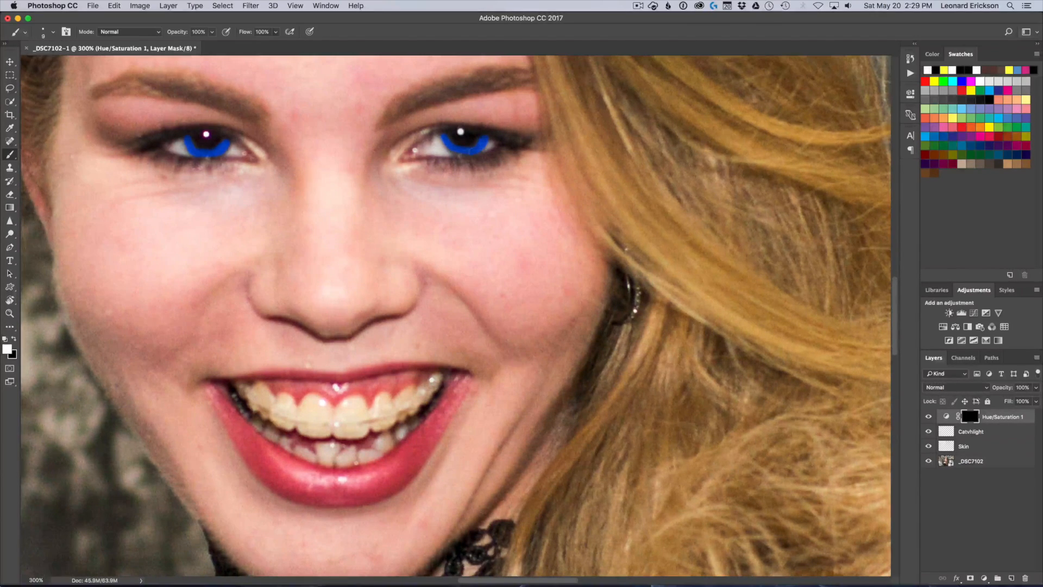
left_click_drag(445, 139, 443, 134)
Reduce the saturation of the blue eye adjustment to 55
double_click(947, 417)
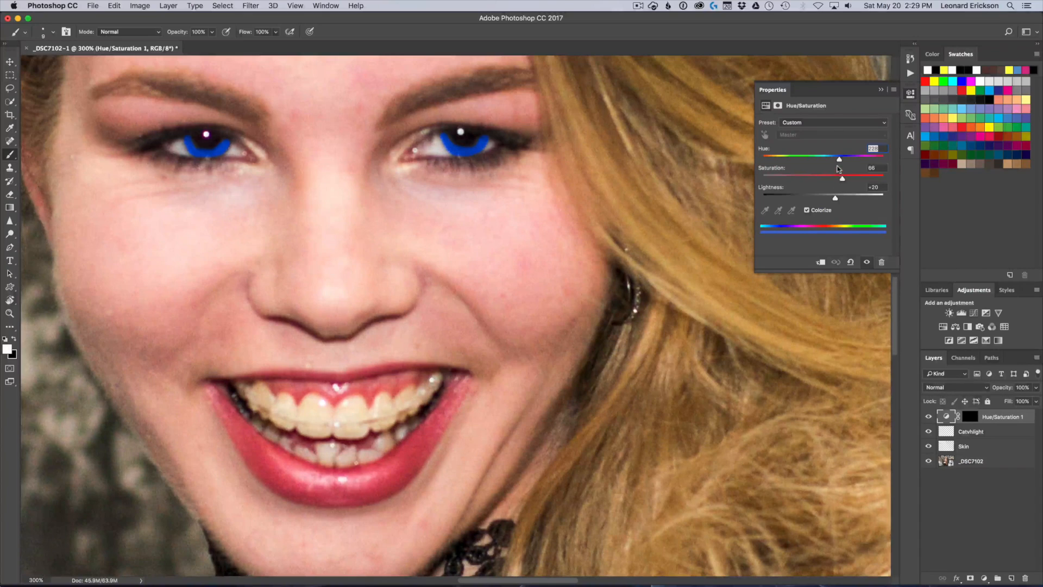
left_click_drag(841, 177, 829, 181)
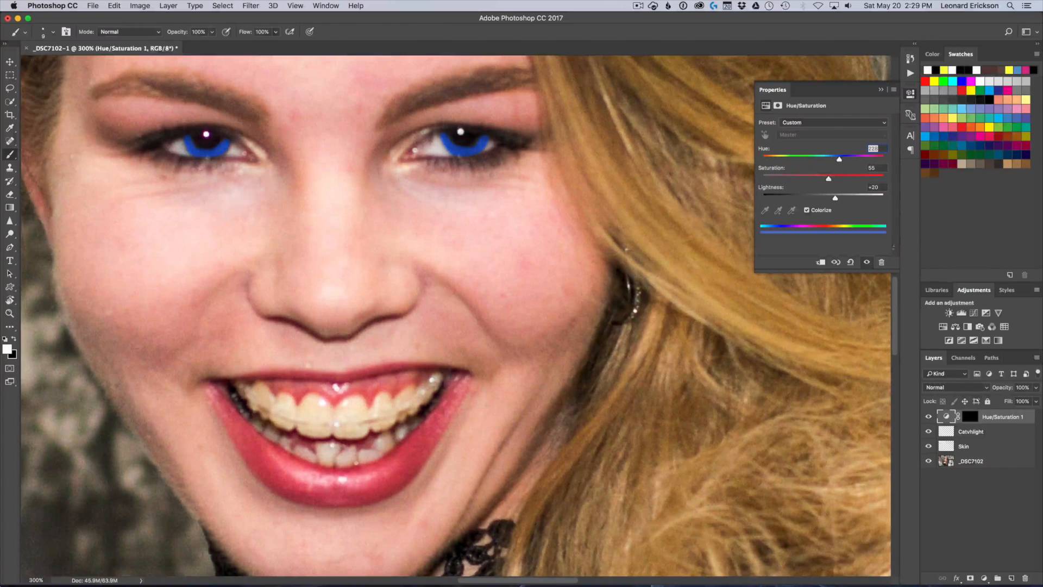
Reduce the Hue/Saturation layer's opacity to 28% and raise its lightness to +32
left_click_drag(1004, 391, 996, 392)
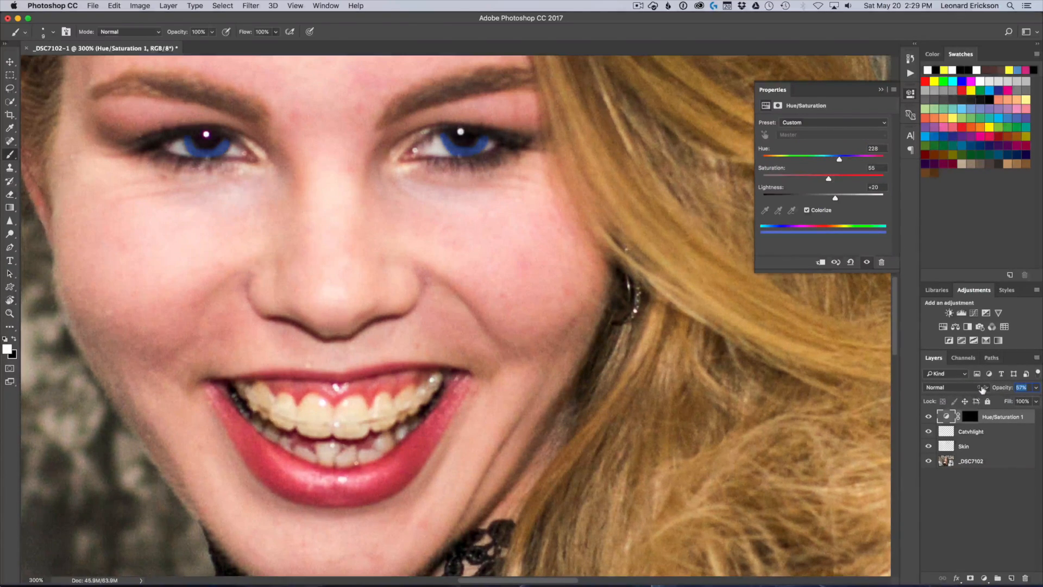
left_click_drag(970, 390, 973, 392)
left_click_drag(967, 390, 967, 390)
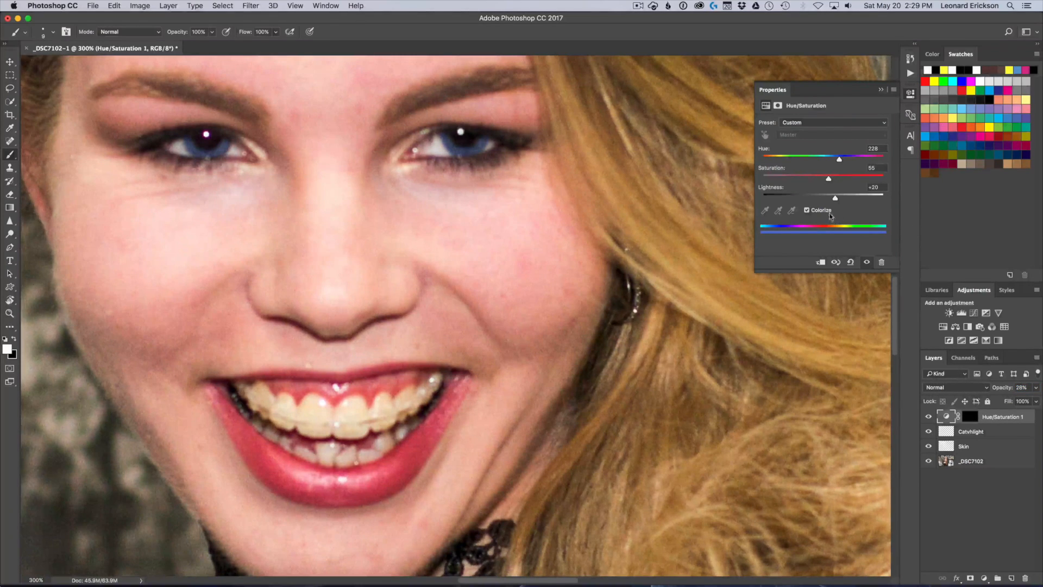
left_click_drag(836, 199, 843, 200)
left_click(880, 89)
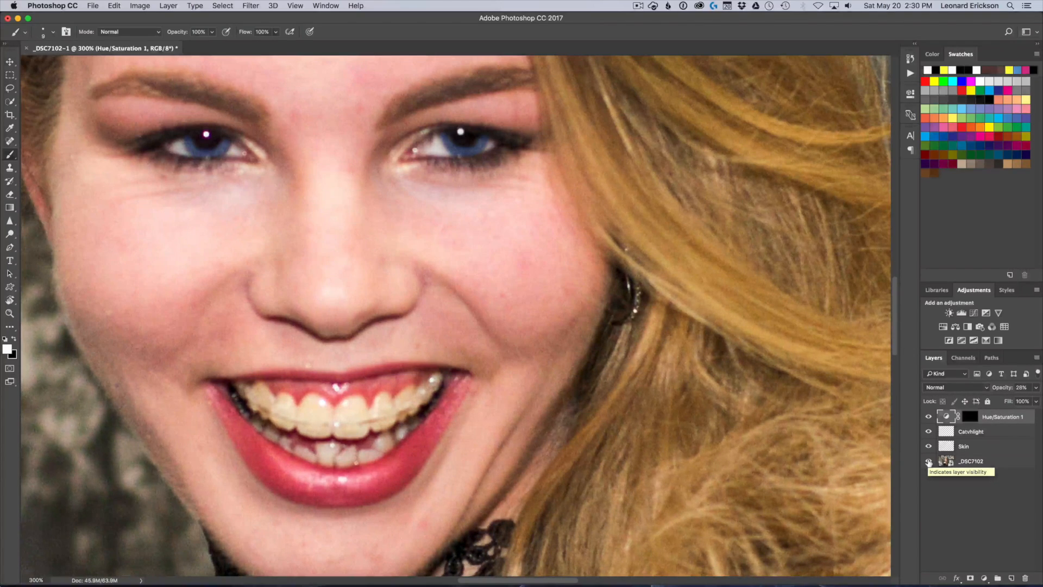
Compare the original _DSC7102 photo with the retouched version by hiding and restoring all other layers
left_click(929, 462)
left_click(928, 462)
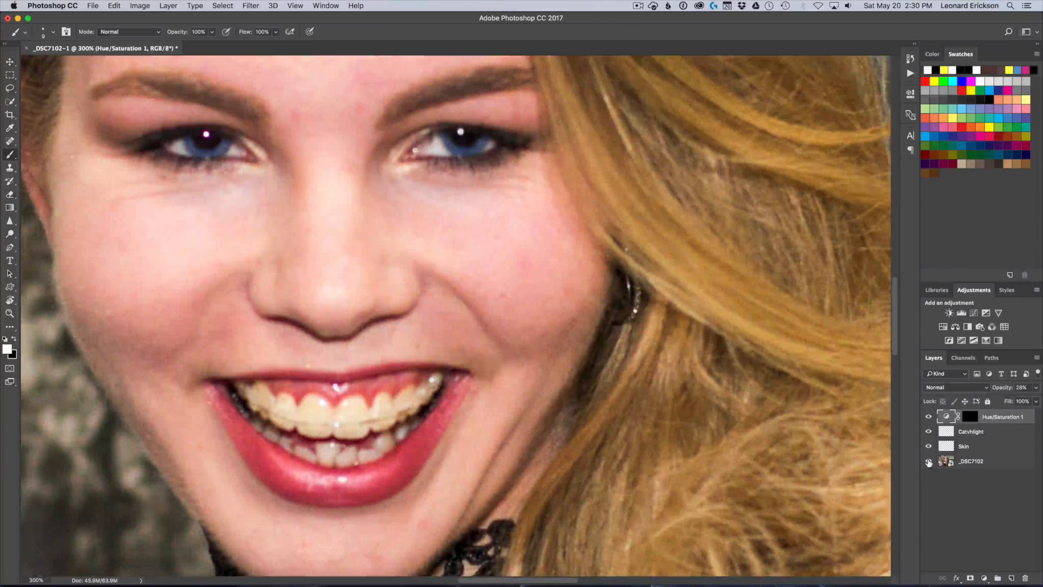
left_click(928, 462, "alt")
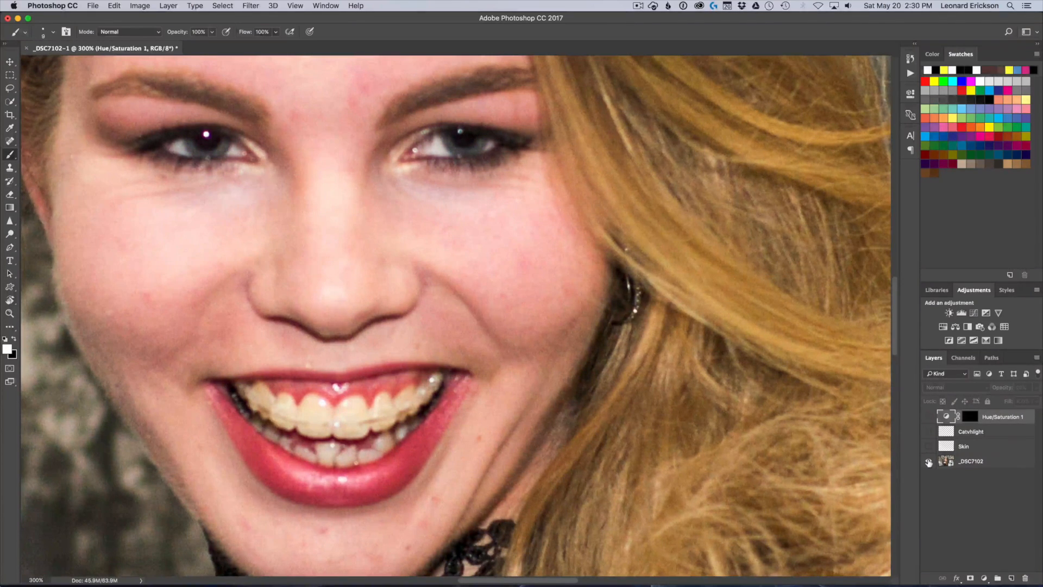
left_click(928, 461, "alt")
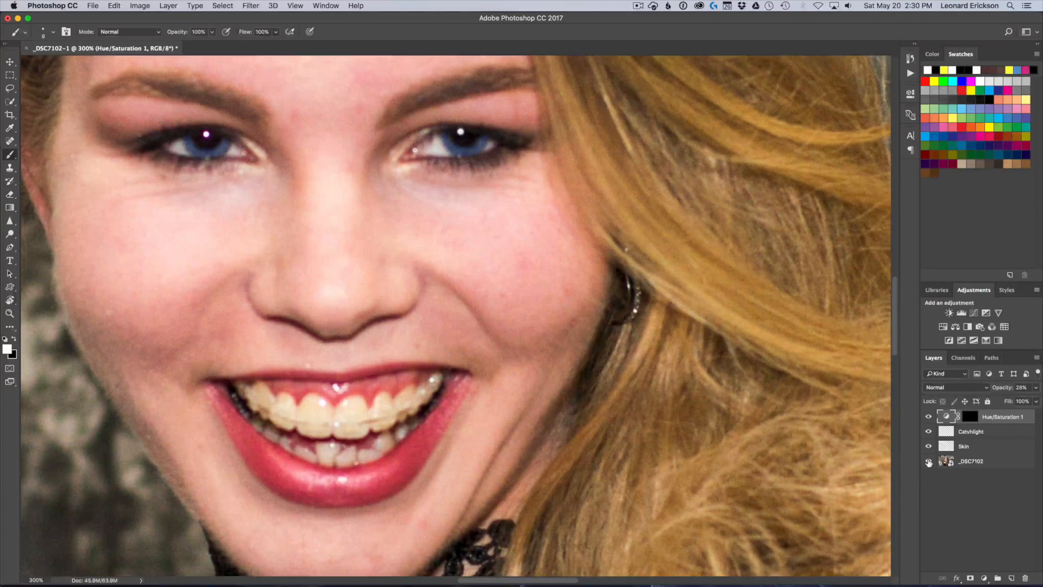
left_click(928, 462, "alt")
left_click(929, 462, "alt")
Open the Liquify filter on the _DSC7102 layer
left_click(10, 61)
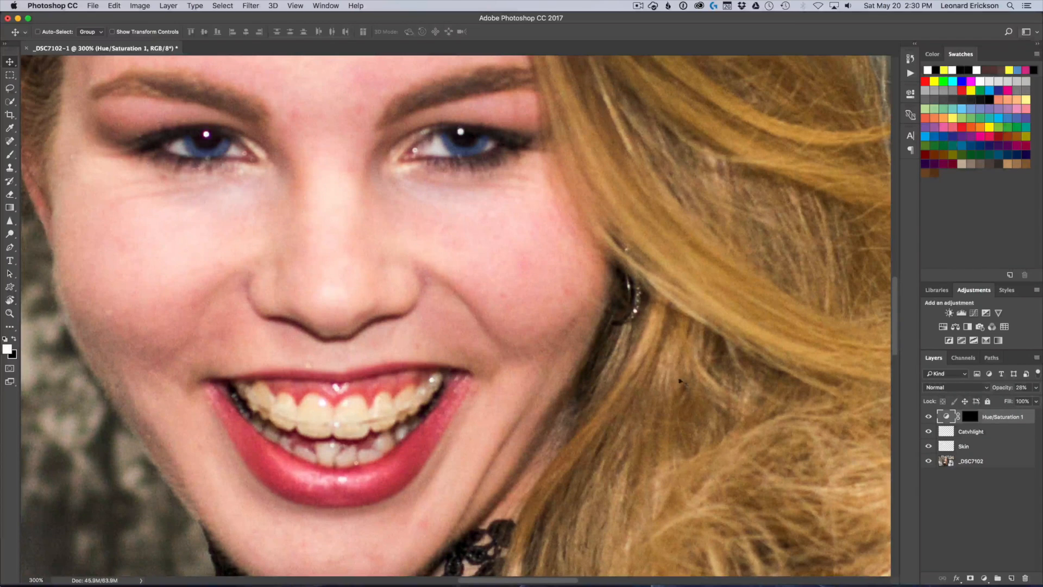
left_click(1000, 462)
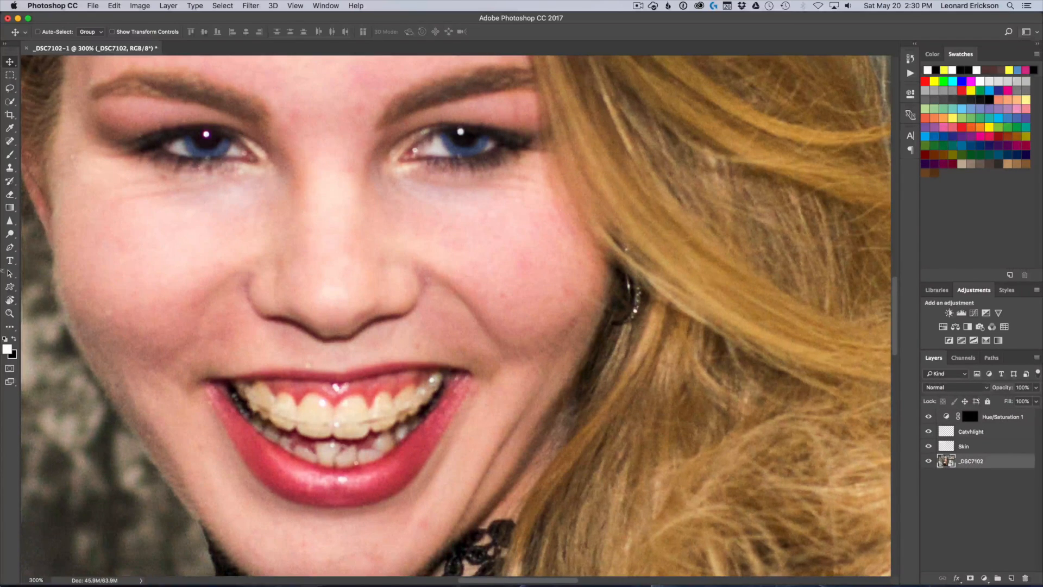
left_click_drag(323, 239, 499, 356)
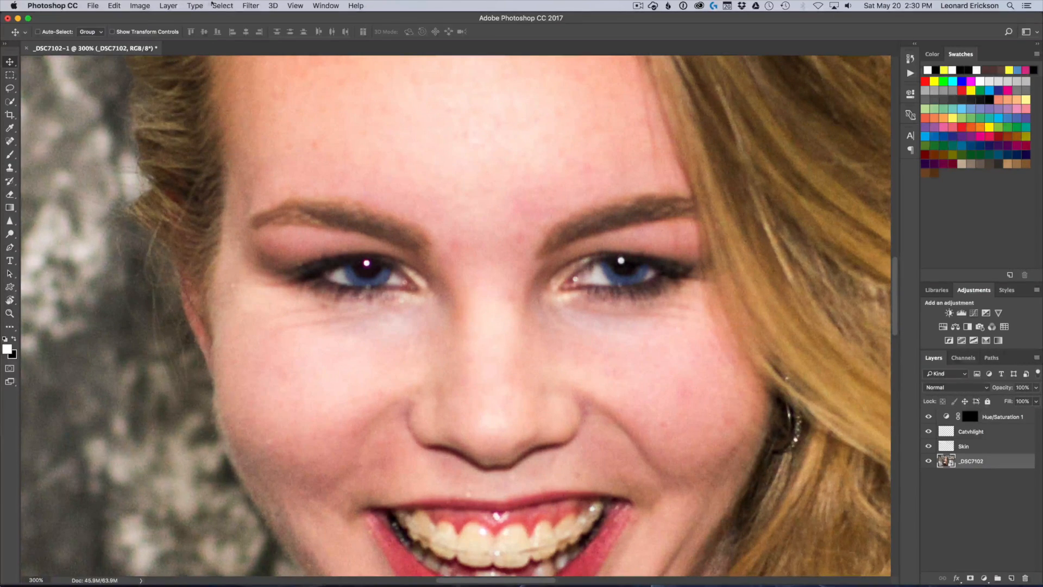
left_click(254, 6)
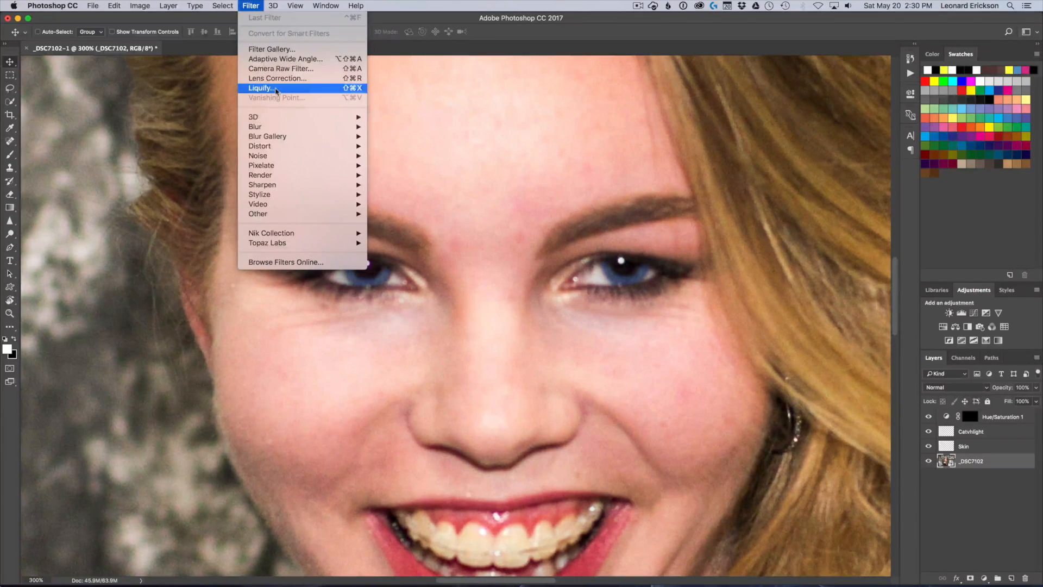
left_click(261, 88)
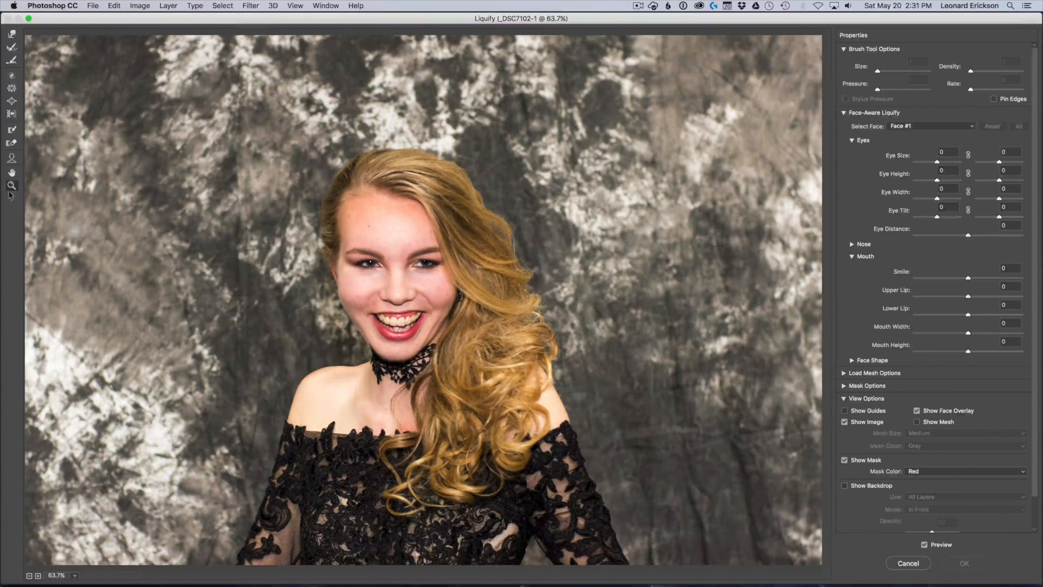
Enlarge both eyes with Face-Aware Liquify, setting the left and right Eye Size to 13
left_click(380, 277)
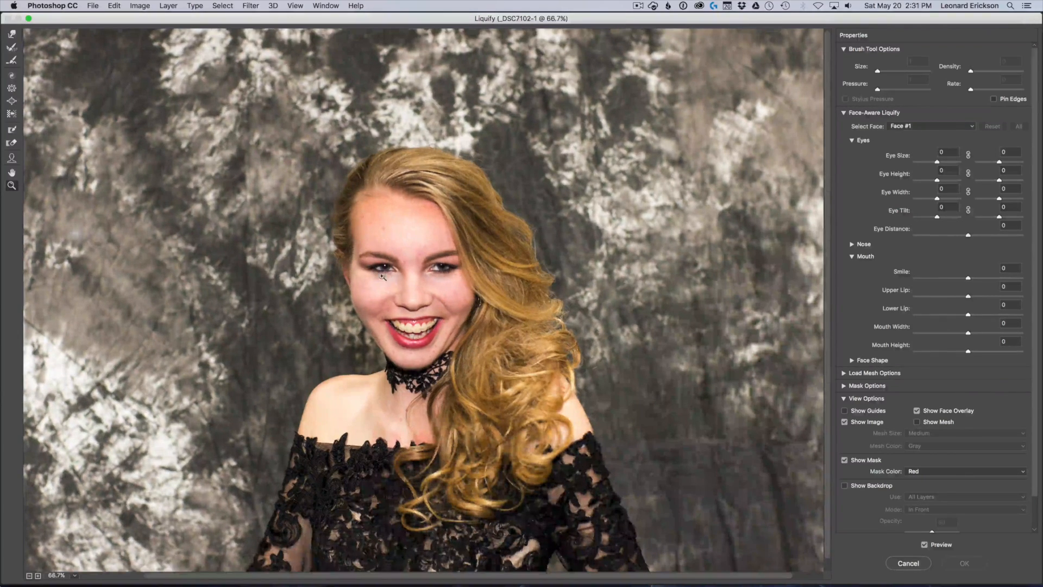
left_click(402, 279)
left_click(427, 280)
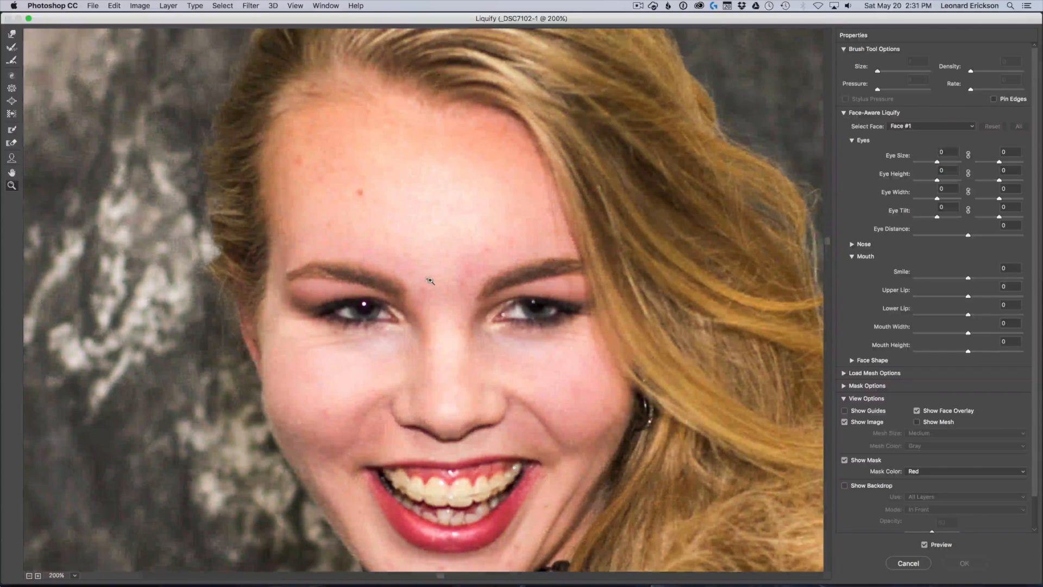
left_click(452, 299)
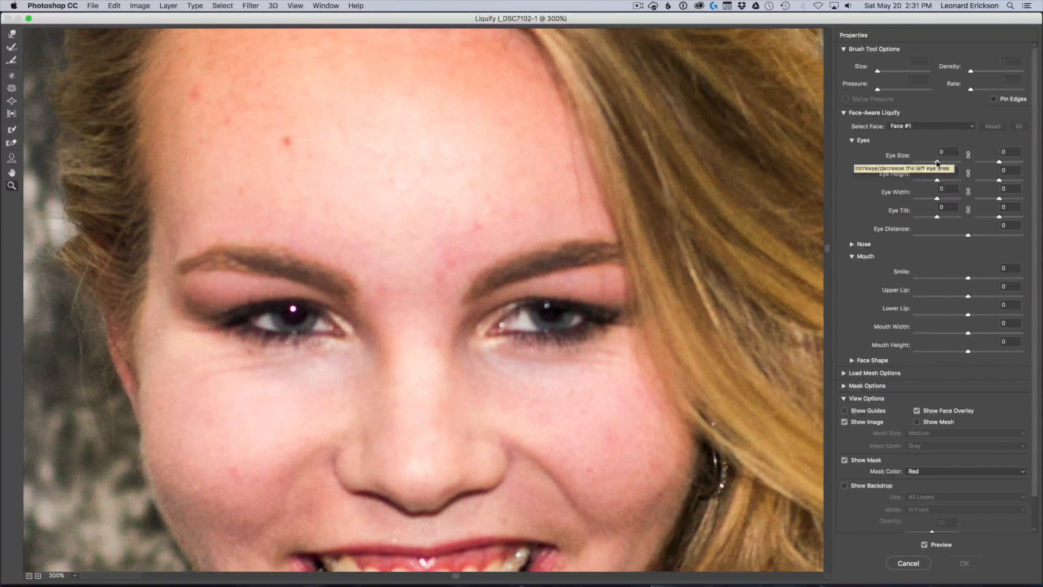
mouse_move(937, 163)
left_mouse_down()
mouse_move(951, 164)
mouse_move(941, 167)
left_mouse_up()
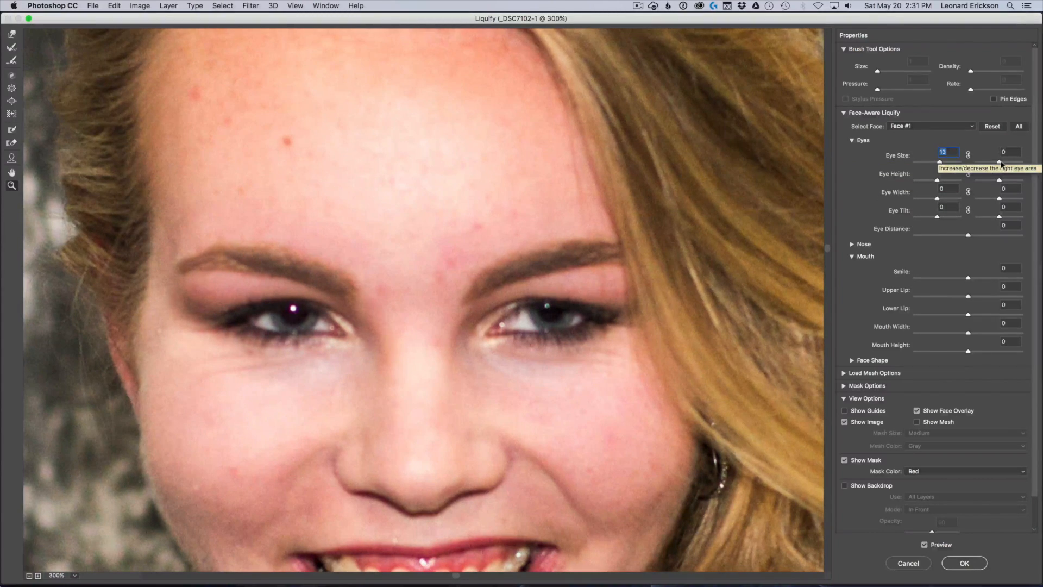
left_click_drag(1003, 163, 1005, 163)
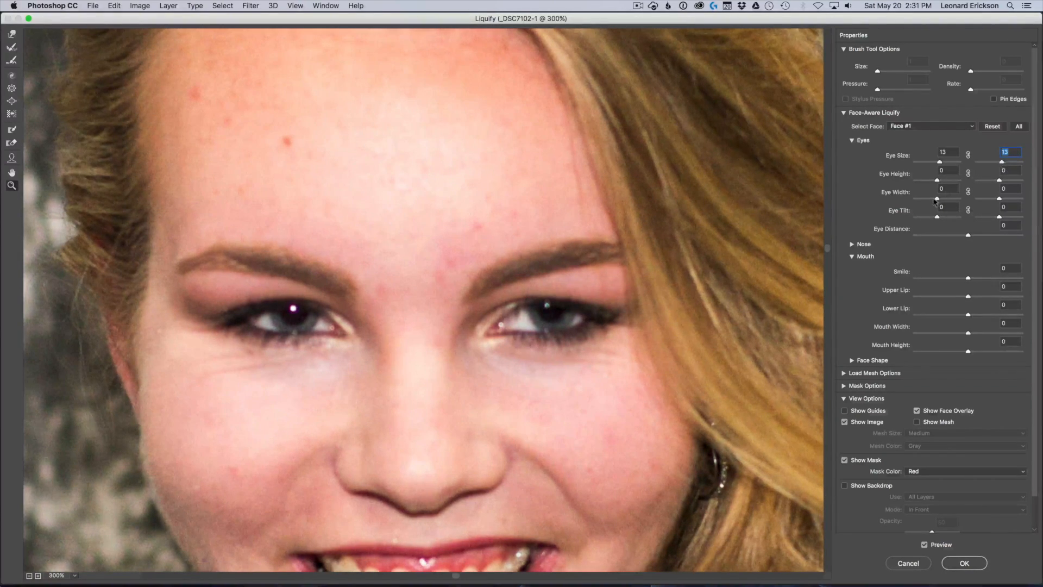
Set the left Eye Height to 8 and the right one to 1, and compare the result with the original
left_click_drag(937, 180, 948, 182)
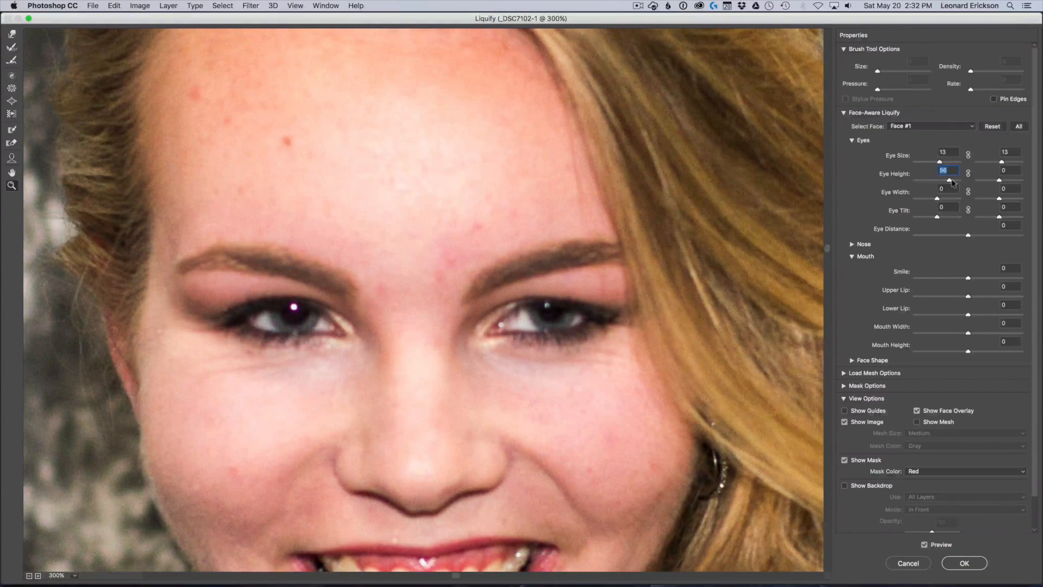
left_click_drag(999, 180, 940, 181)
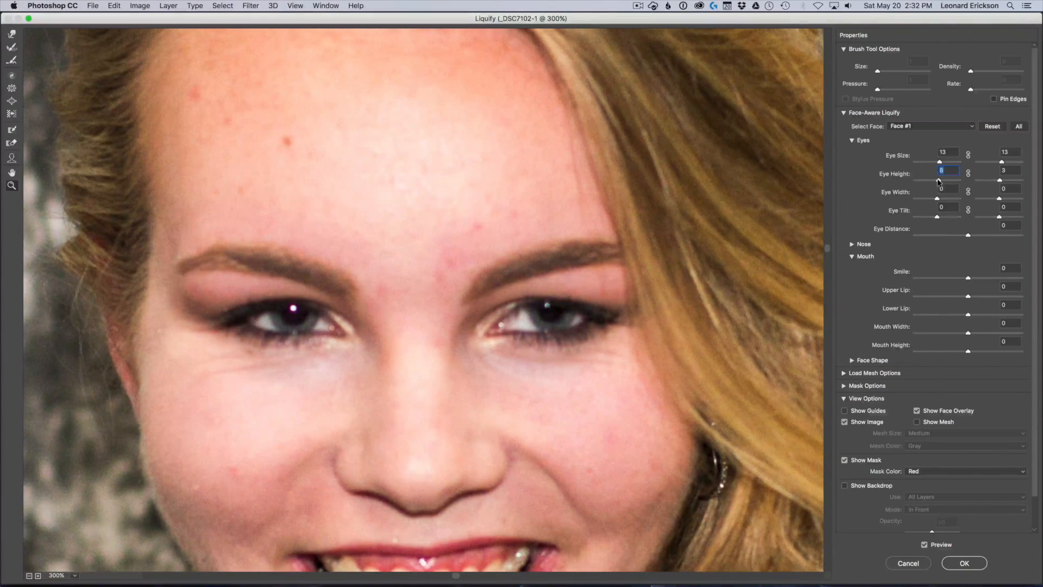
left_click(1001, 182)
left_click_drag(1002, 182, 999, 183)
left_click(925, 545)
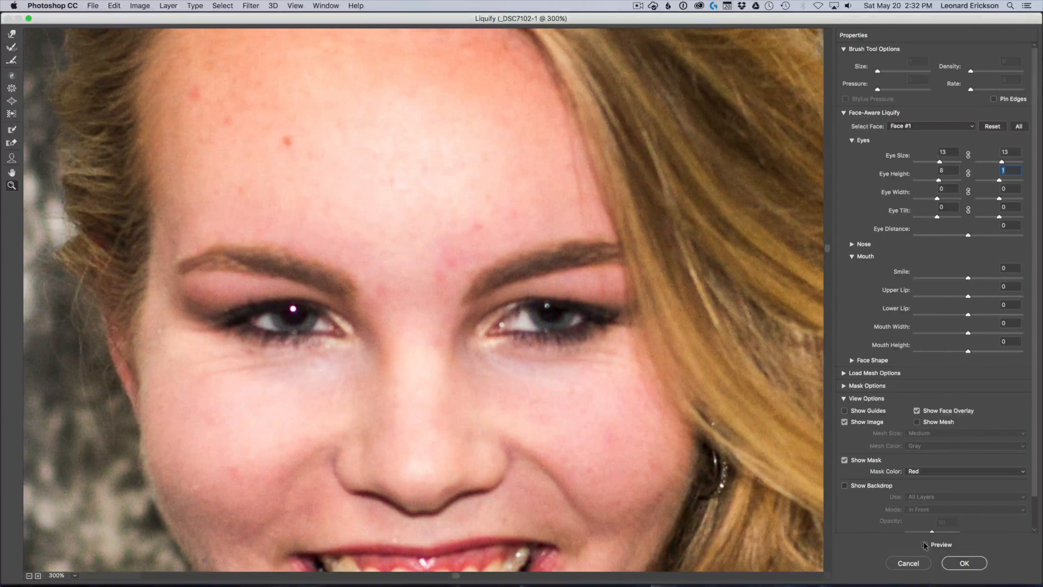
left_click(925, 545)
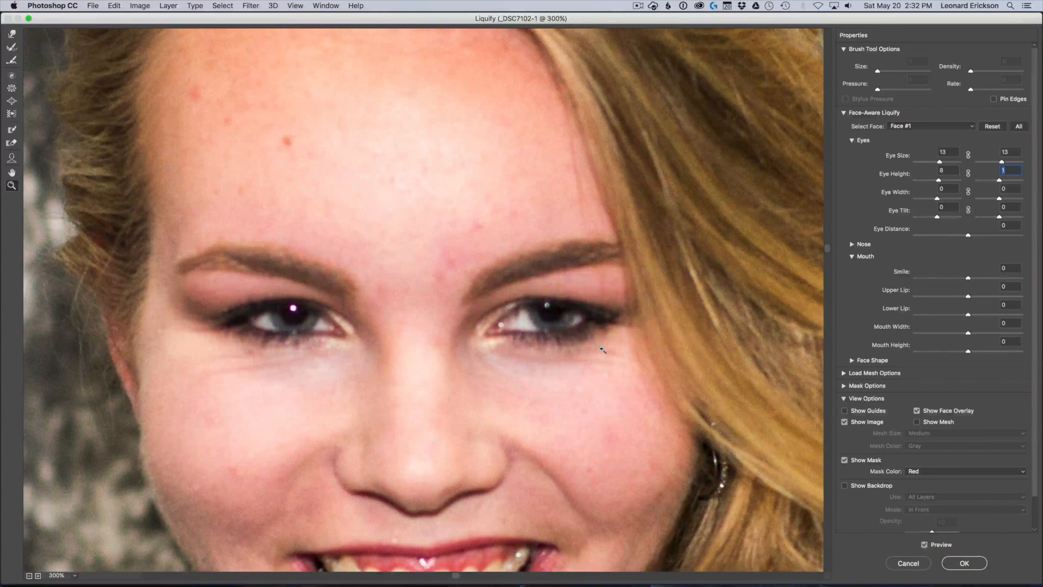
Match the right Eye Height to the left at 8 and compare the eyes with the original
left_click(996, 181)
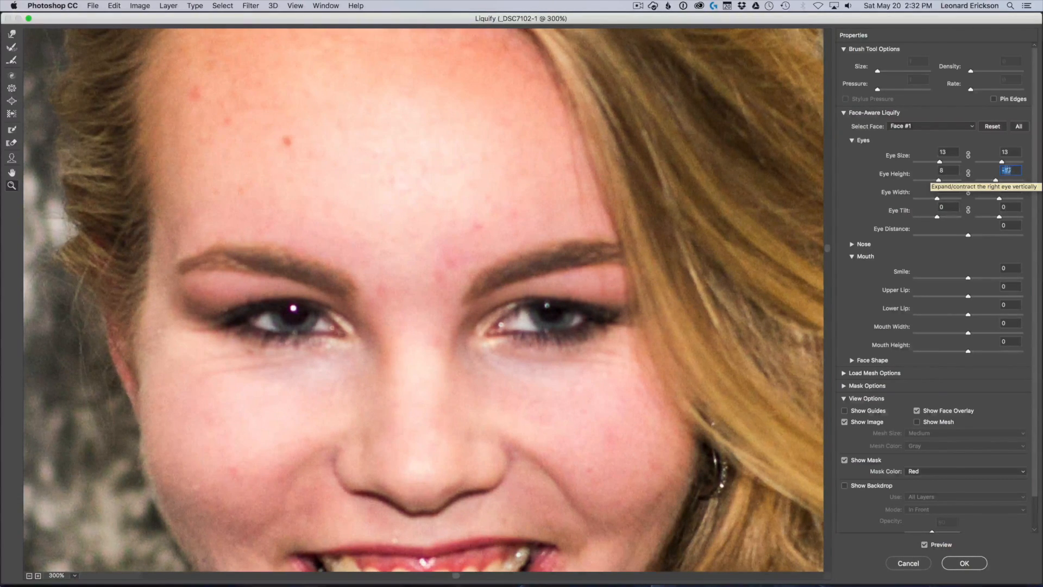
type("8")
left_click(950, 170)
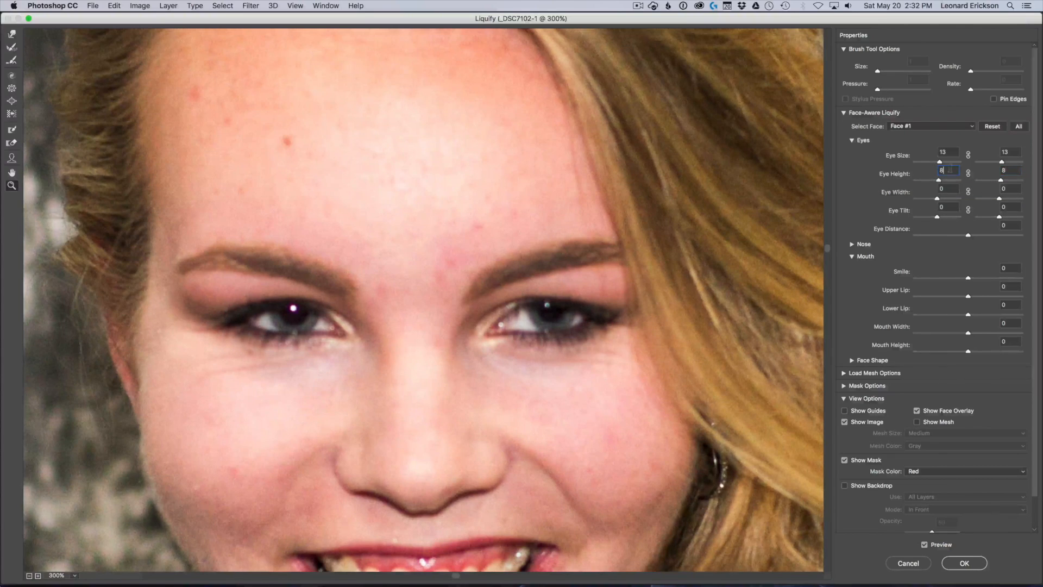
left_click(925, 544)
left_click(925, 545)
Try thickening the upper lip at 100 and at 68, comparing the result with the original
left_click_drag(402, 388, 440, 170)
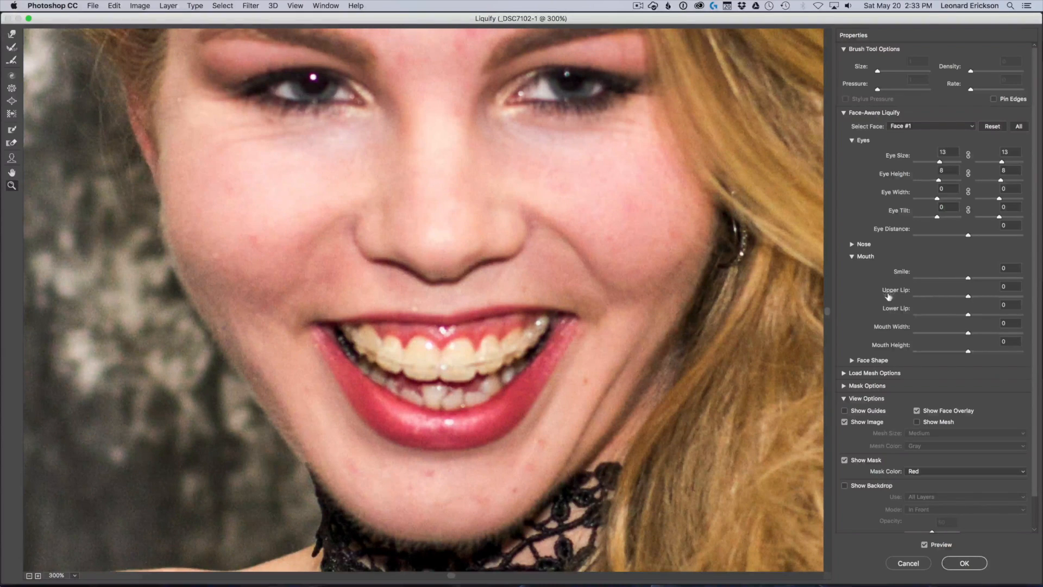
left_click(969, 298)
left_click_drag(971, 299, 1042, 298)
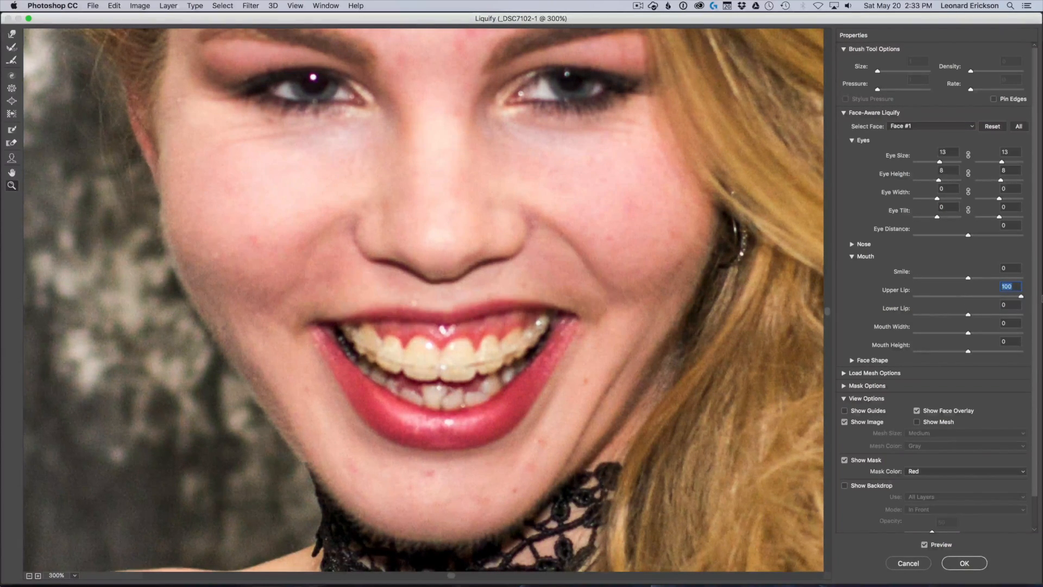
left_click_drag(1041, 296, 1005, 297)
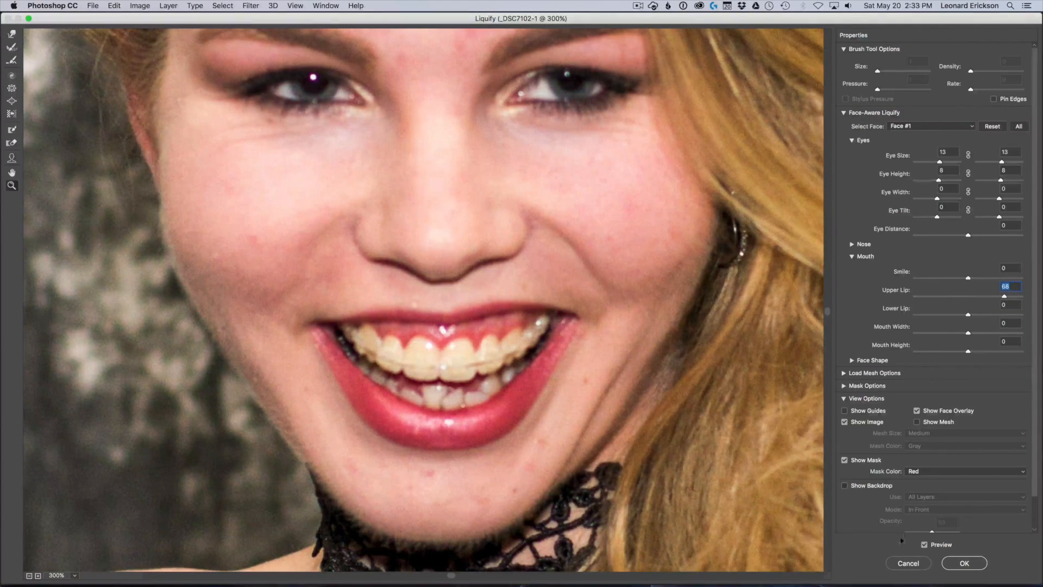
left_click(925, 545)
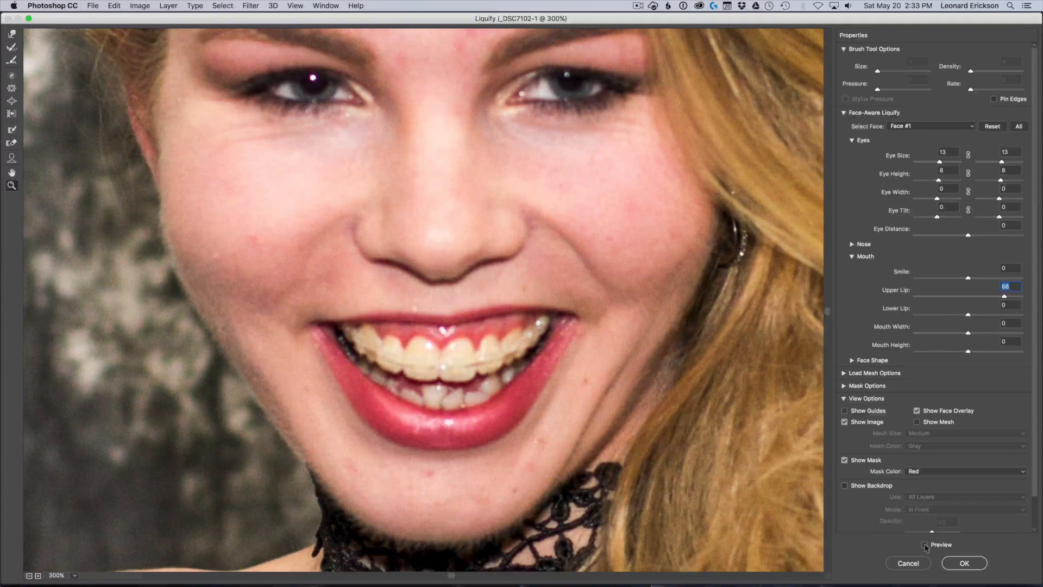
left_click(925, 545)
left_click(925, 544)
left_click(924, 545)
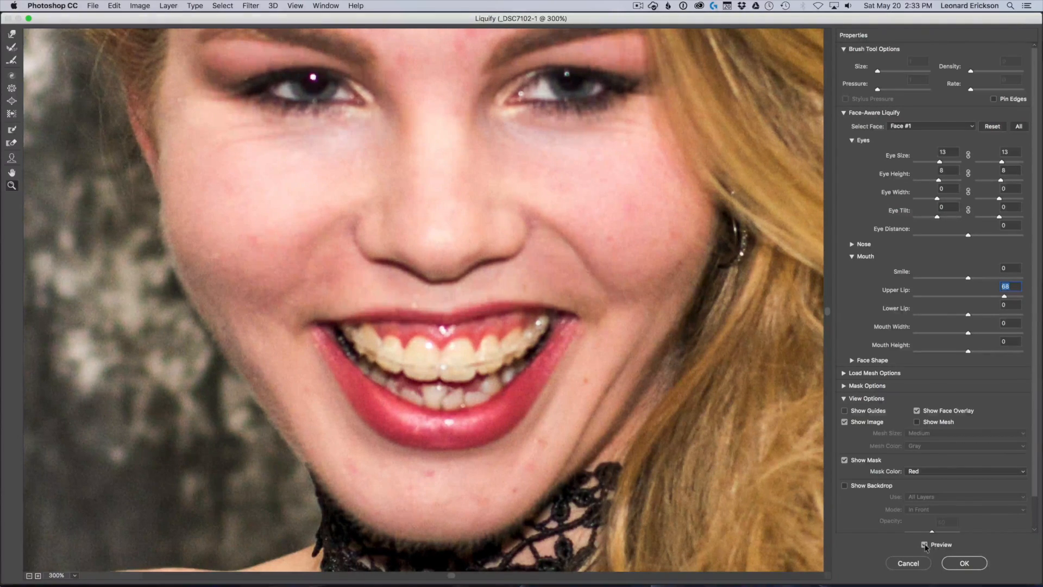
left_click(925, 545)
left_click(925, 545)
left_click(925, 545)
Set the Upper Lip value to 35 and turn the Liquify preview back on
left_click_drag(1003, 302, 987, 298)
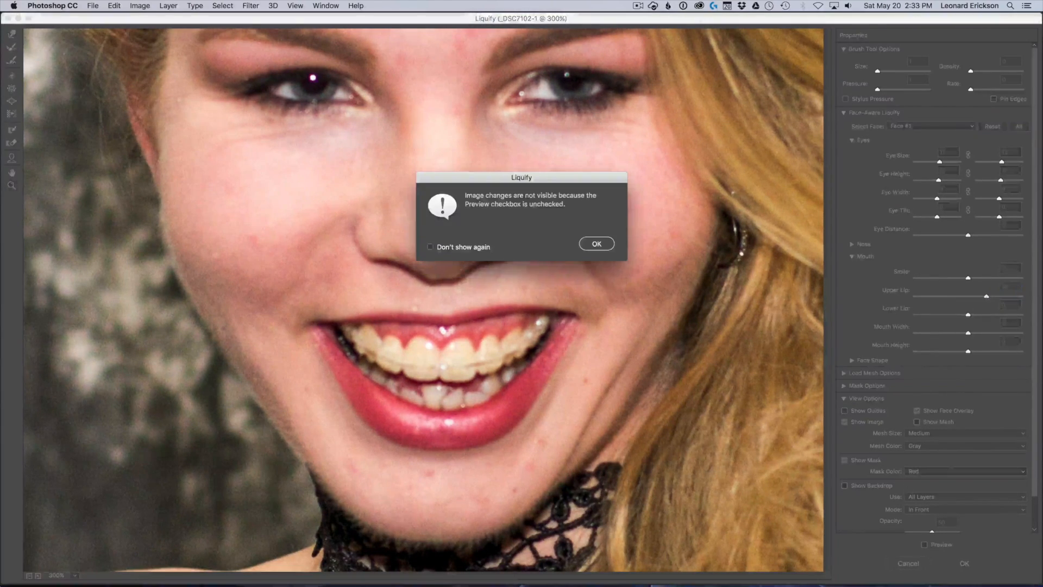
left_click(596, 244)
left_click(924, 545)
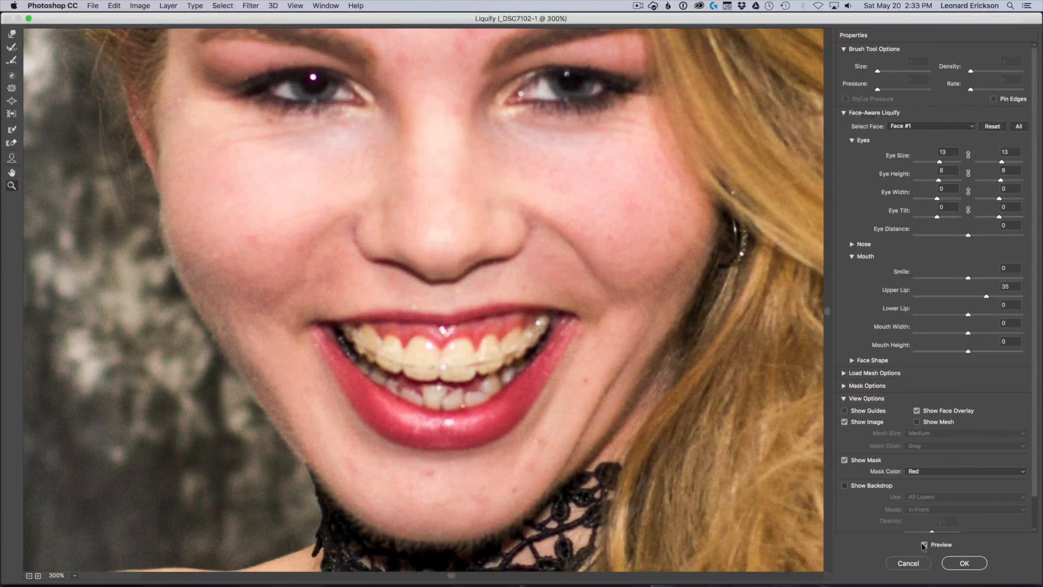
Compare the mouth and eyes with and without the Liquify changes
left_click(924, 544)
left_click(924, 545)
left_click(924, 544)
left_click(924, 545)
left_click(924, 545)
left_click(925, 544)
left_click(925, 545)
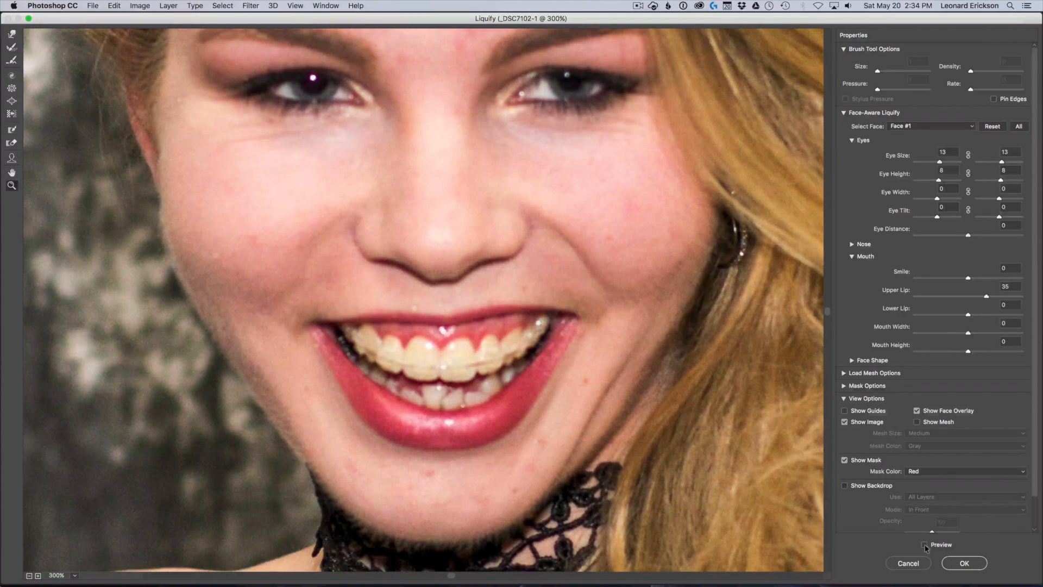
left_click(924, 545)
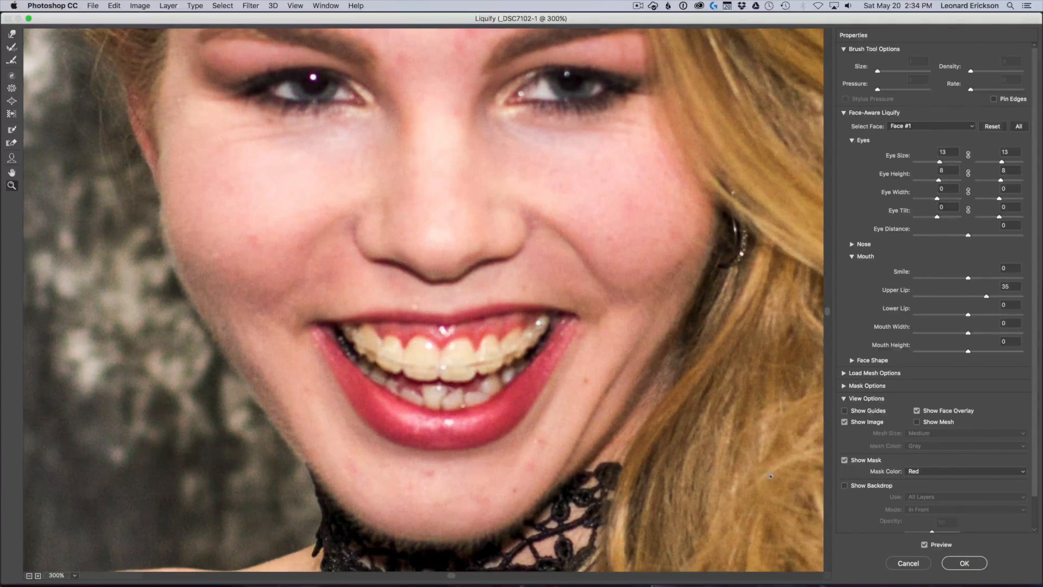
Apply the Liquify adjustments to the _DSC7102 layer and check the mouth in the document
left_click(961, 563)
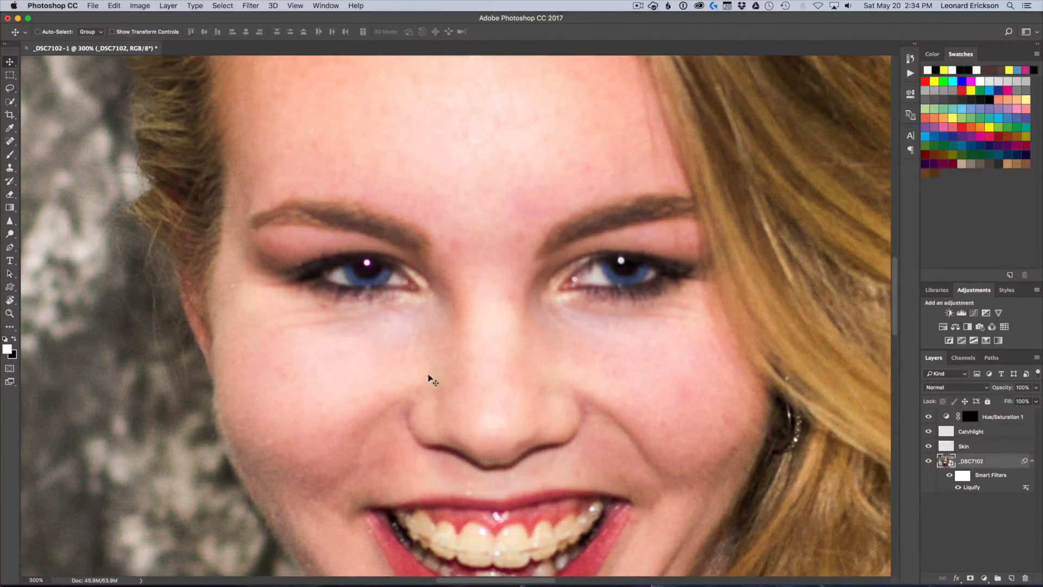
left_click_drag(496, 399, 496, 182)
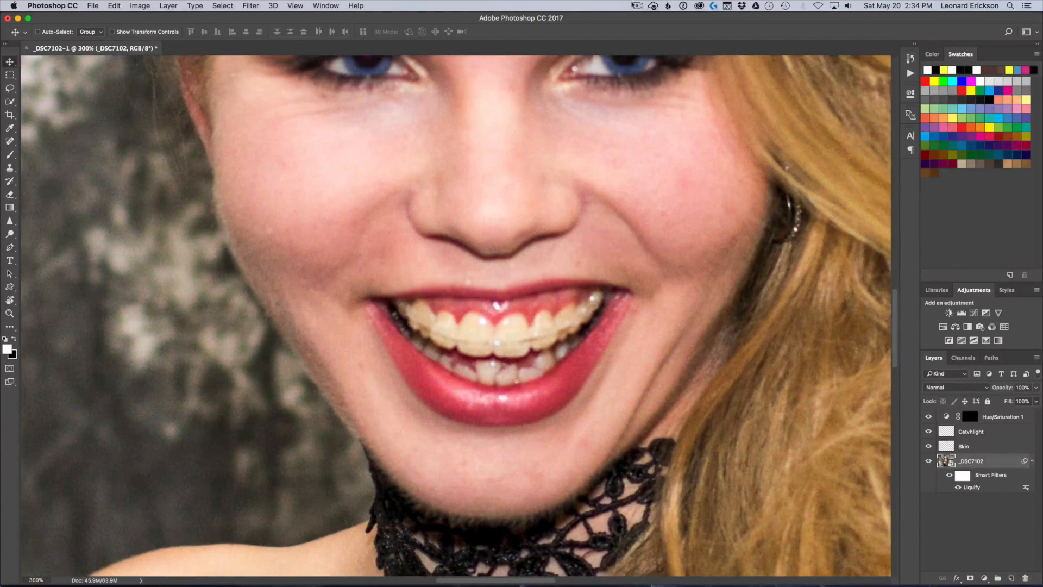
left_click(638, 5)
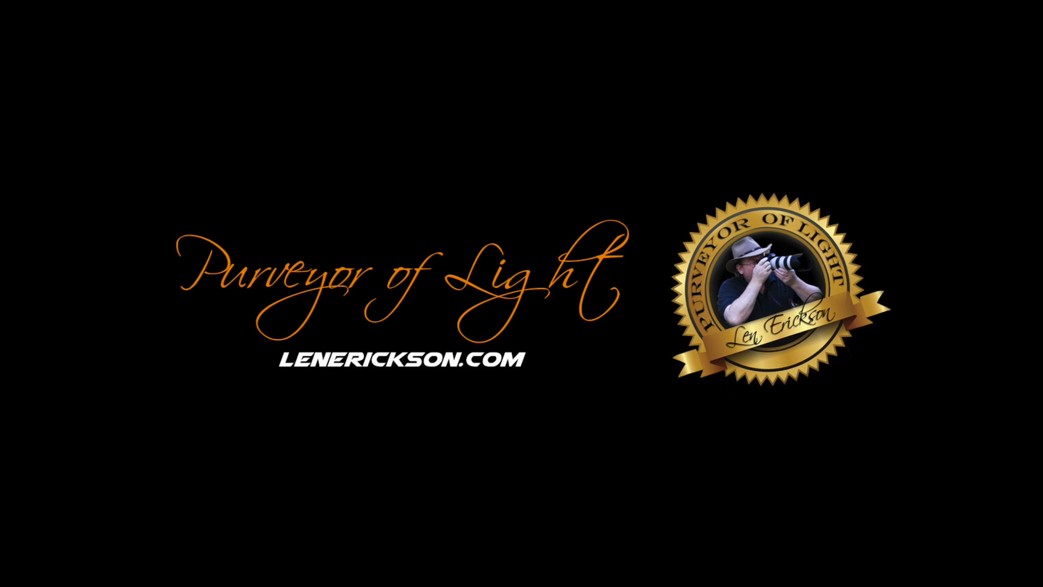